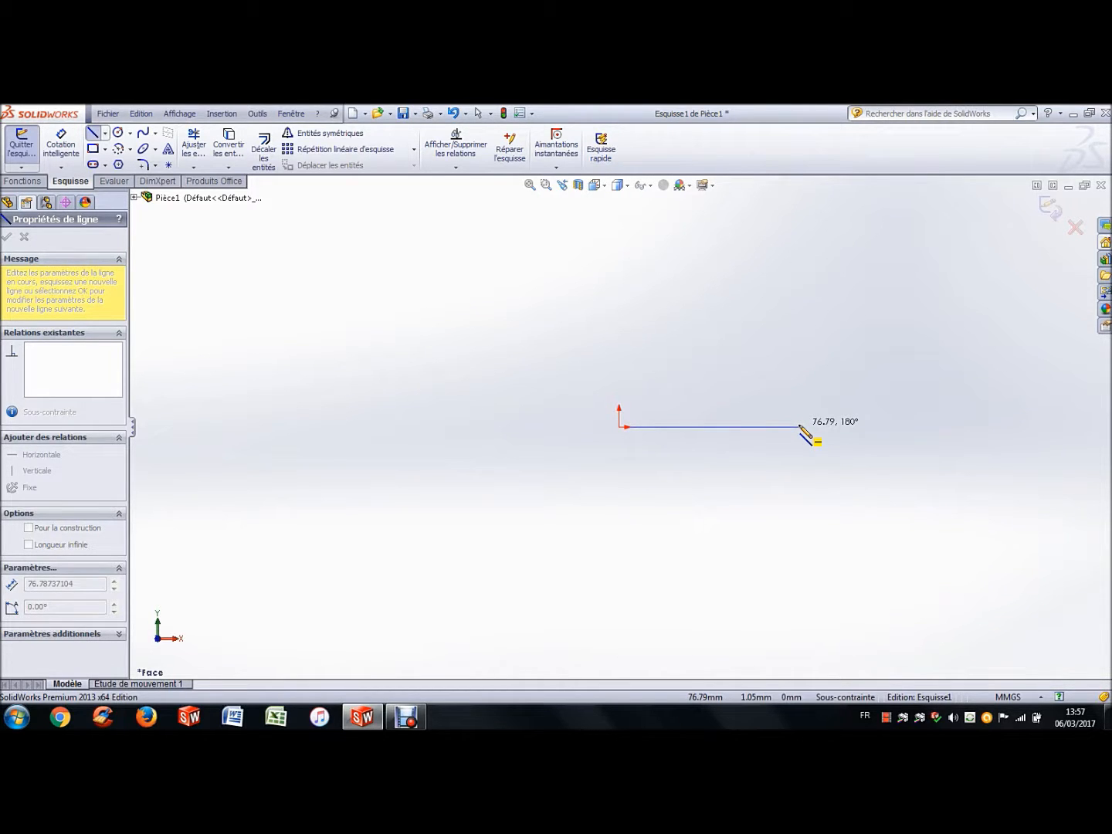
Step: Sketch a bottom line about 77 mm long from the origin and the stepped right side of the profile with horizontal and vertical lines
left_click(800, 426)
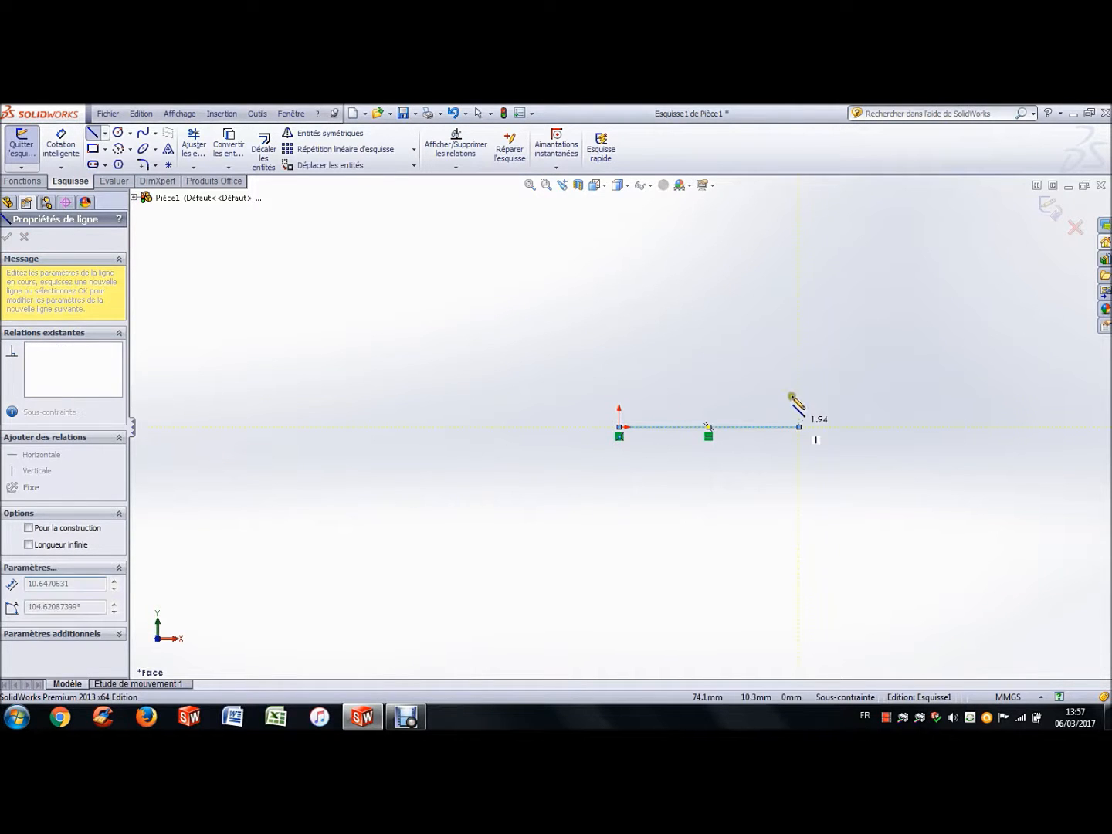
left_click(800, 309)
left_click(864, 310)
left_click(864, 224)
left_click(728, 224)
left_click(728, 190)
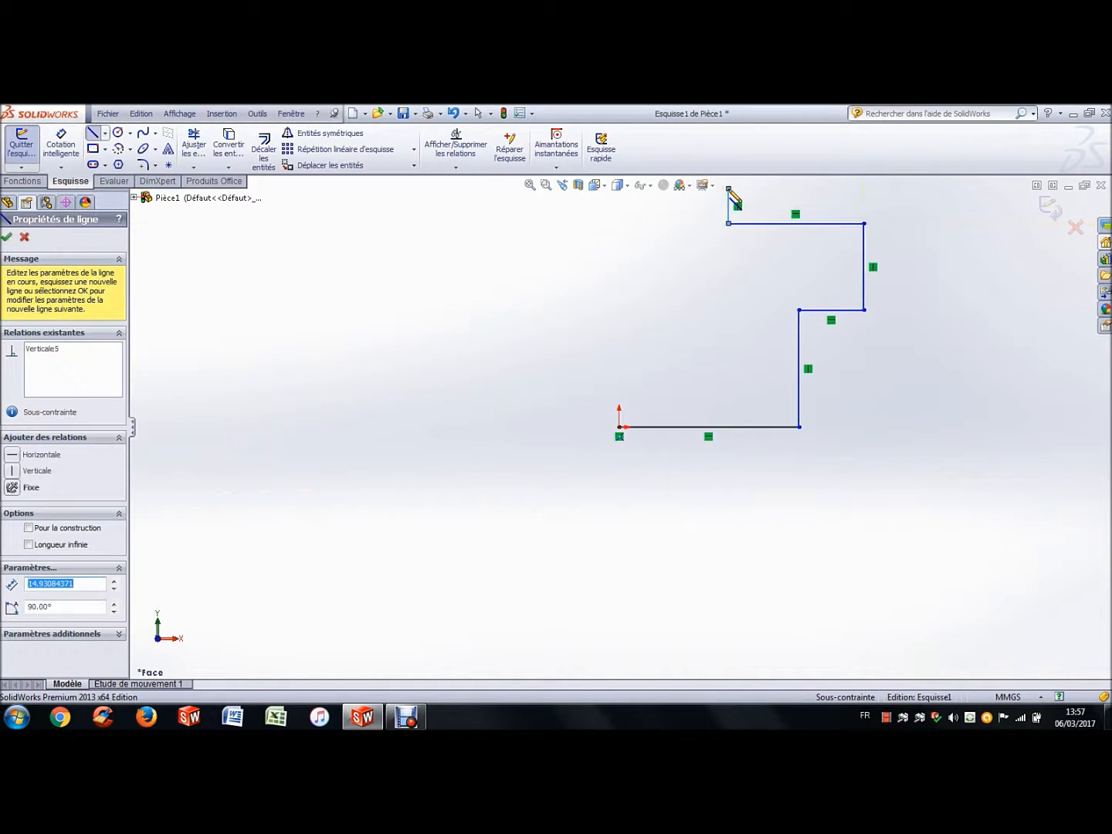
Step: Close the profile back to the origin with a top line and a left side containing a rectangular notch
scroll(728, 190, "up", 1)
left_click(619, 228)
left_click(619, 294)
left_click(696, 294)
left_click(695, 367)
left_click(620, 367)
left_click(620, 427)
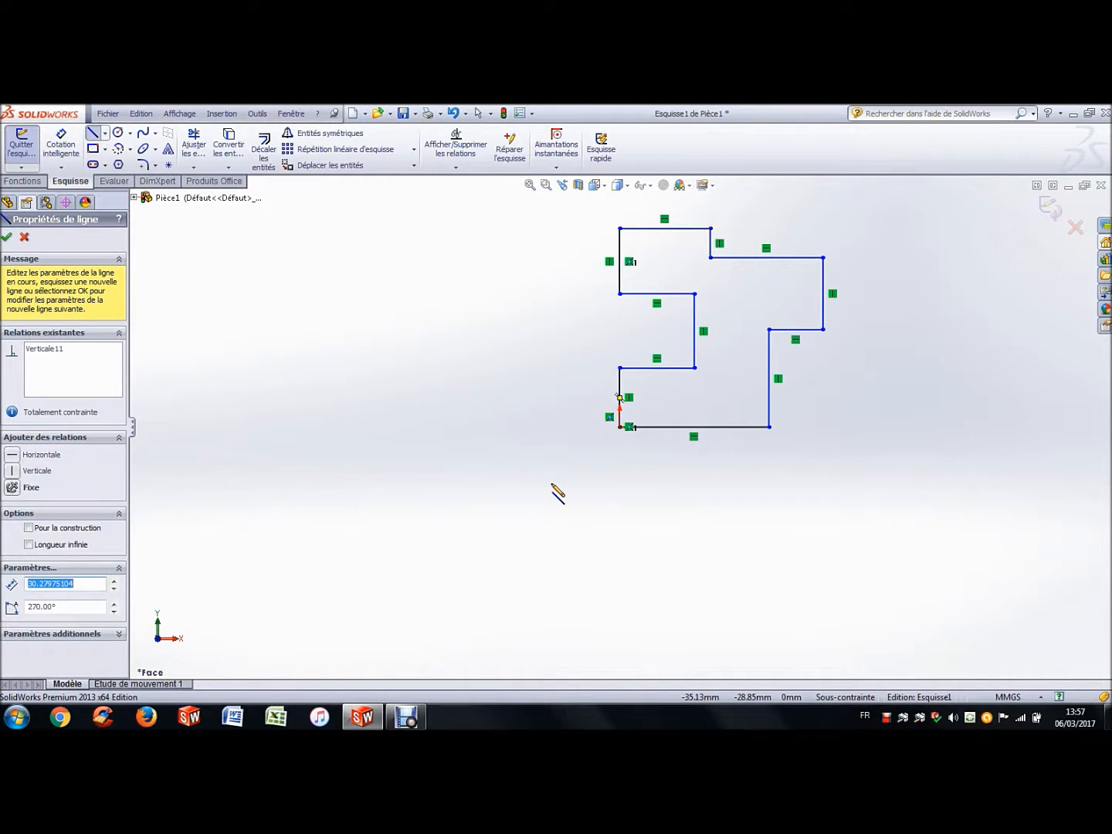
key("Escape")
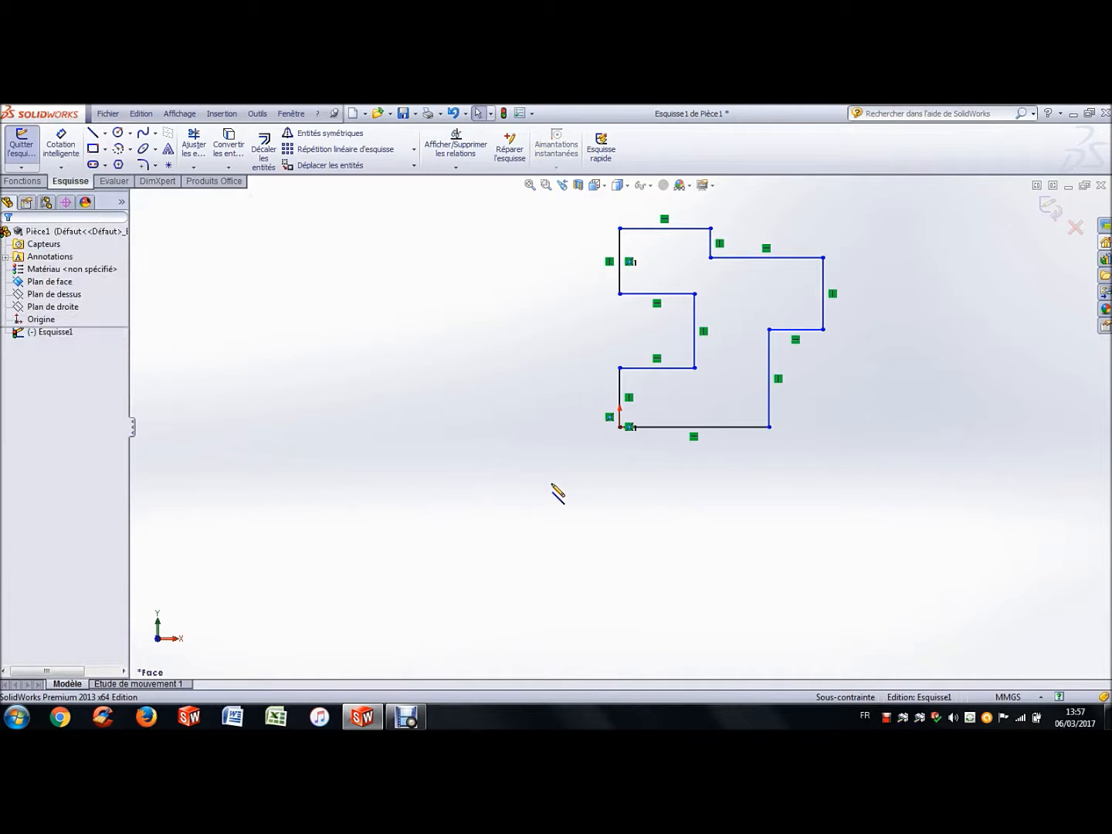
Step: Dimension the bottom line as 35 mm and the lower right vertical line as 25 mm
left_click(61, 149)
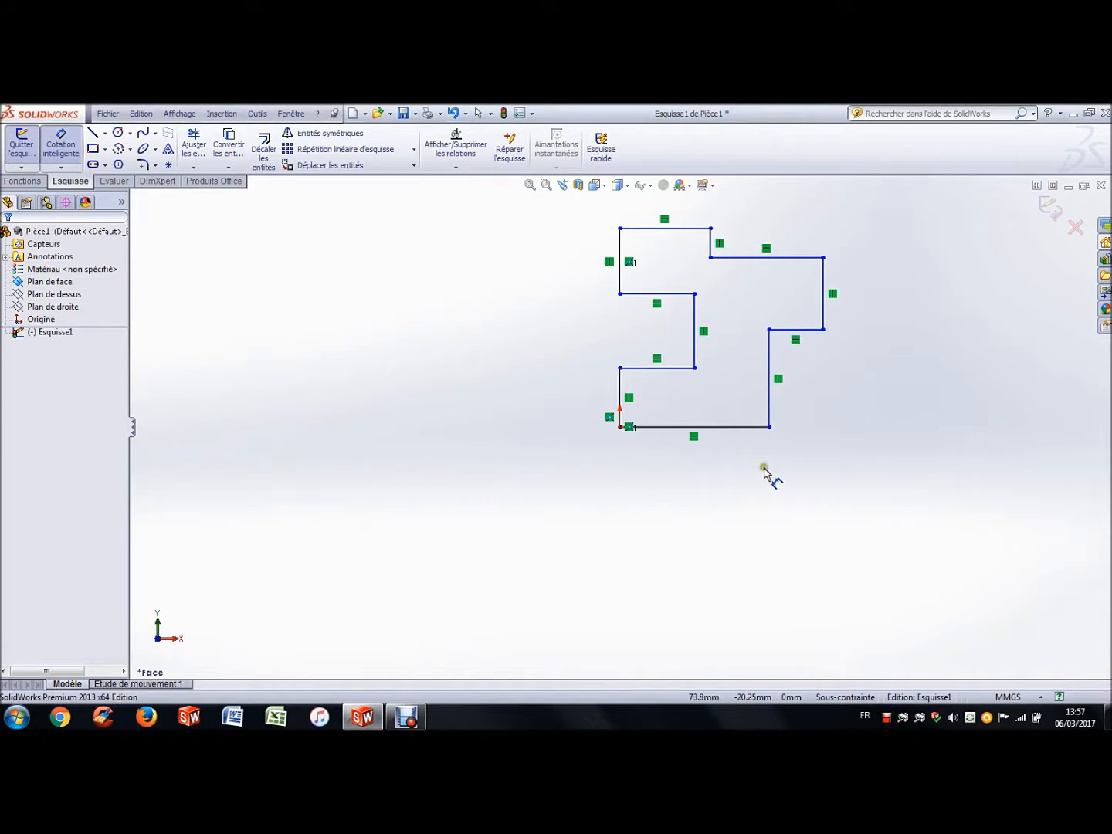
left_click(740, 434)
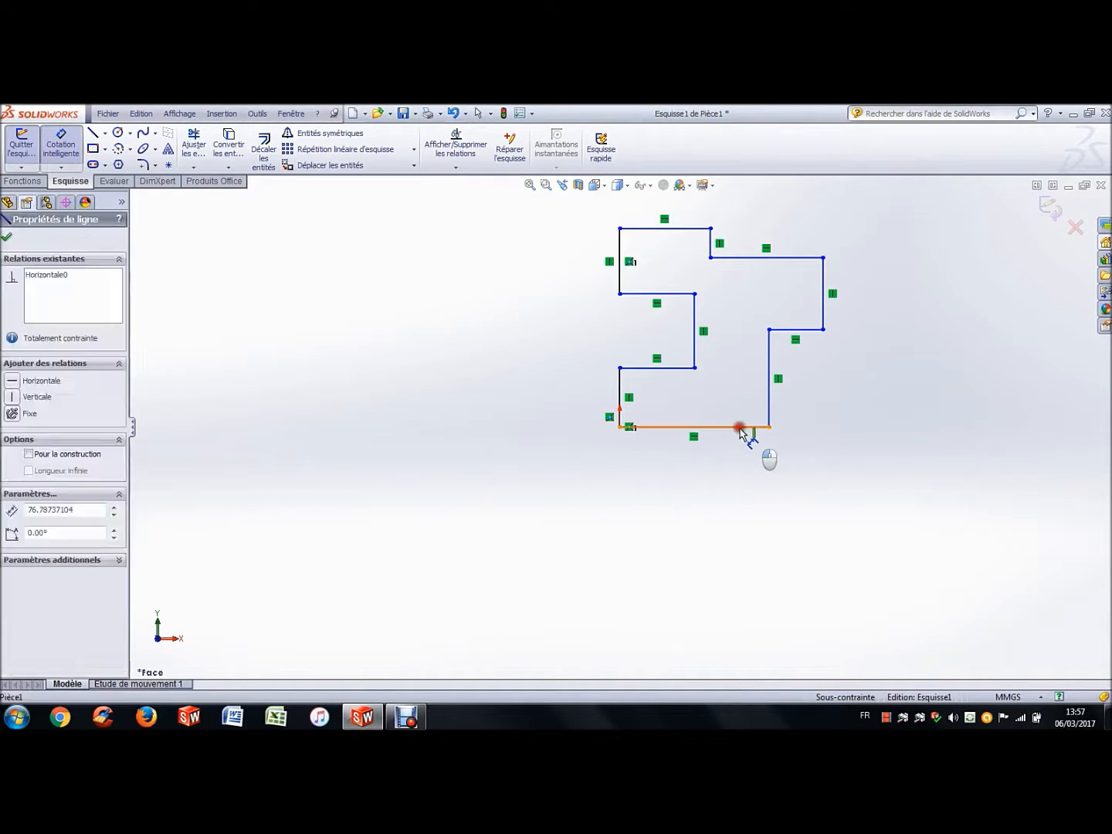
left_click(705, 477)
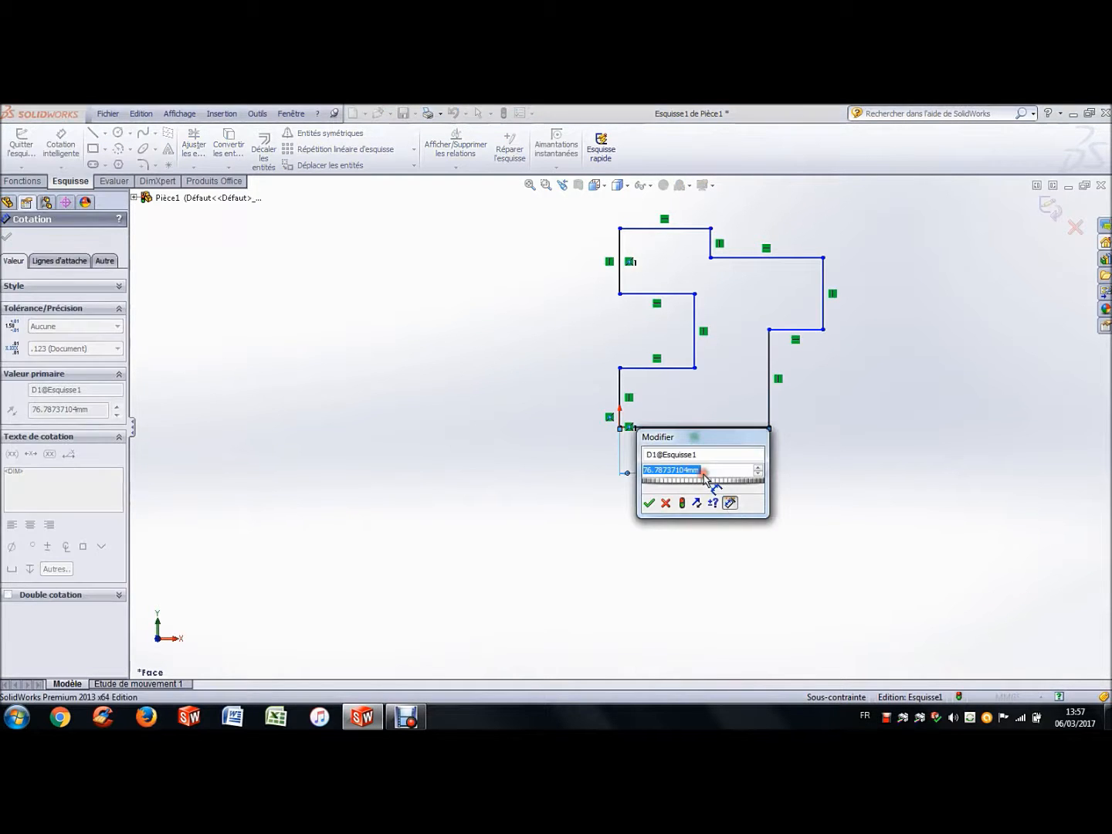
type("35")
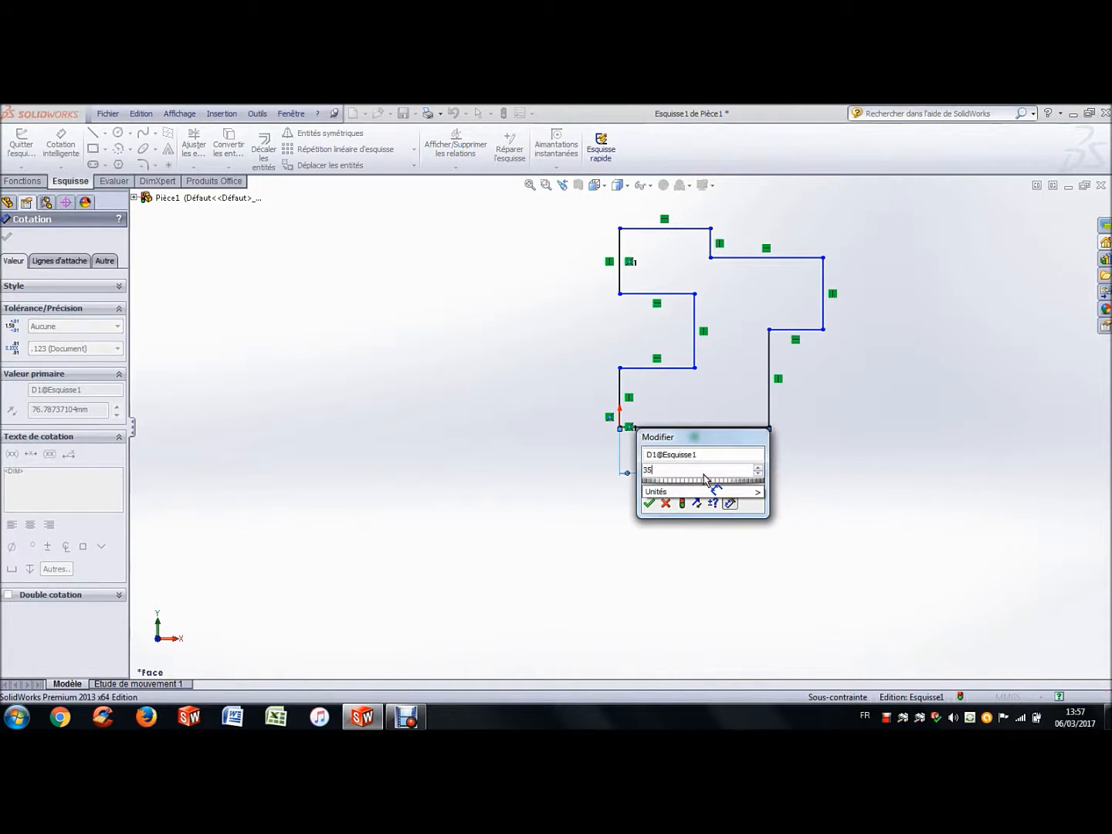
key("Return")
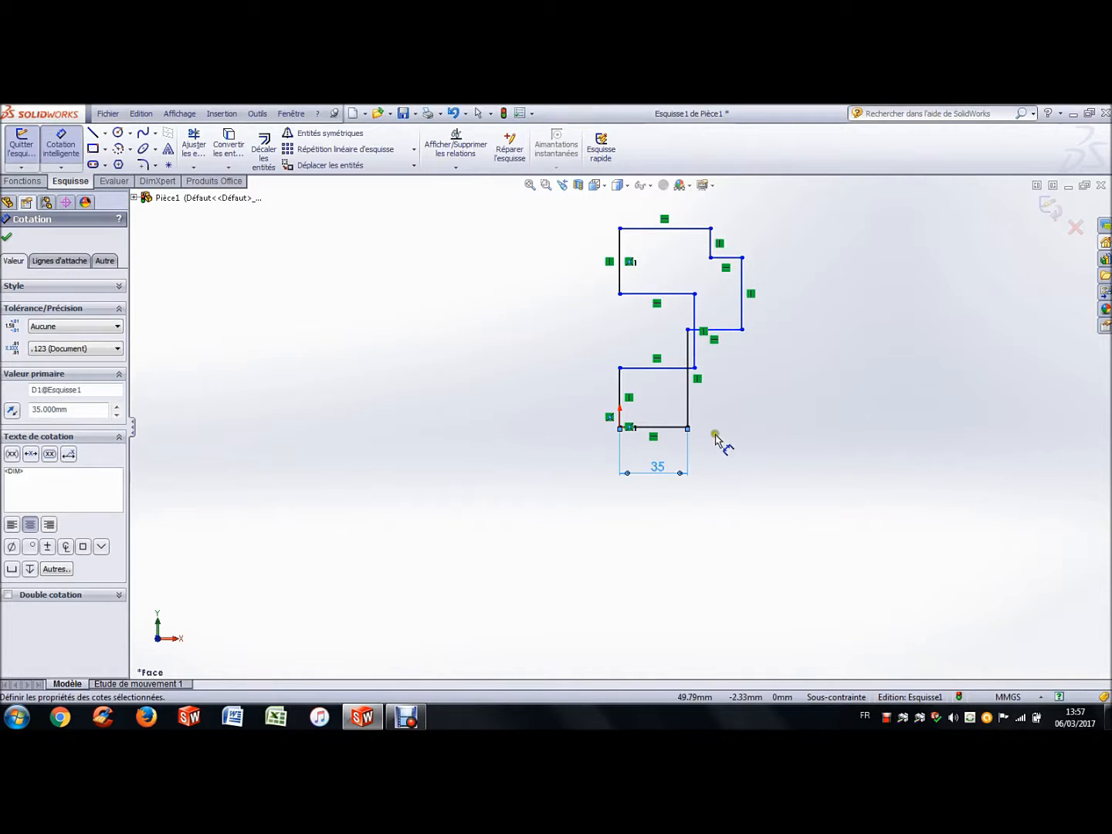
left_click(692, 395)
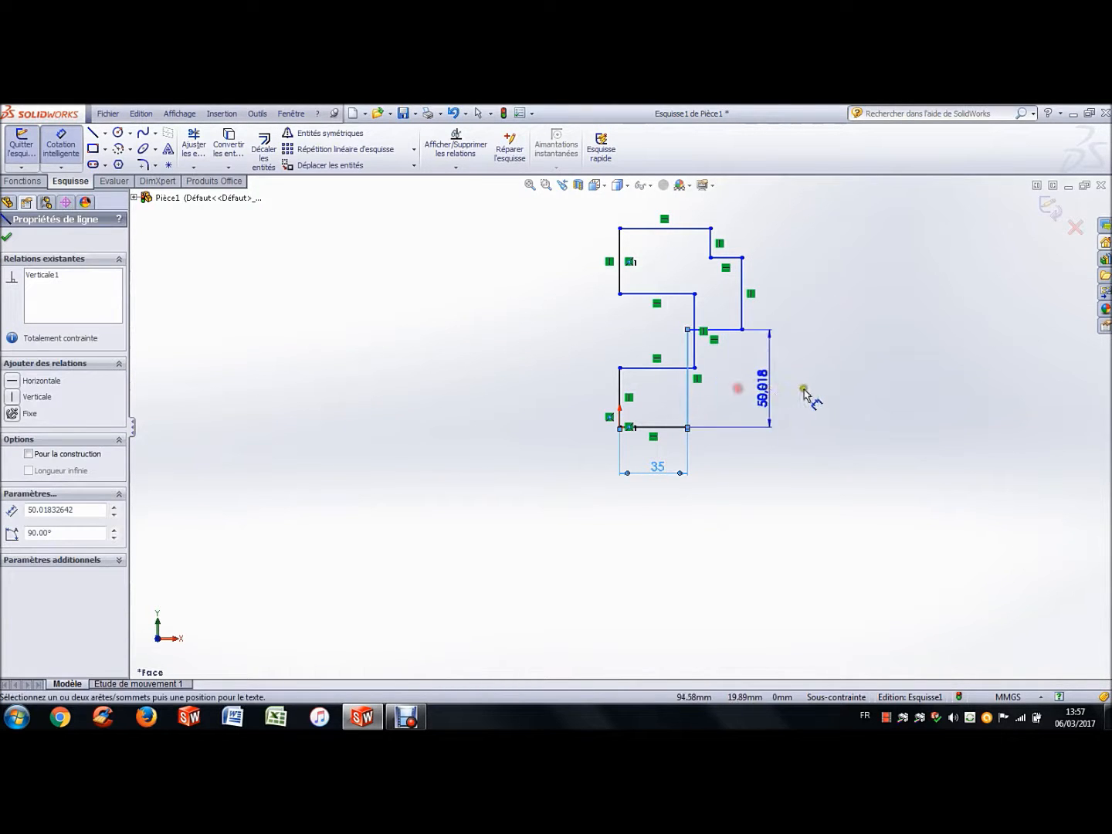
left_click(809, 391)
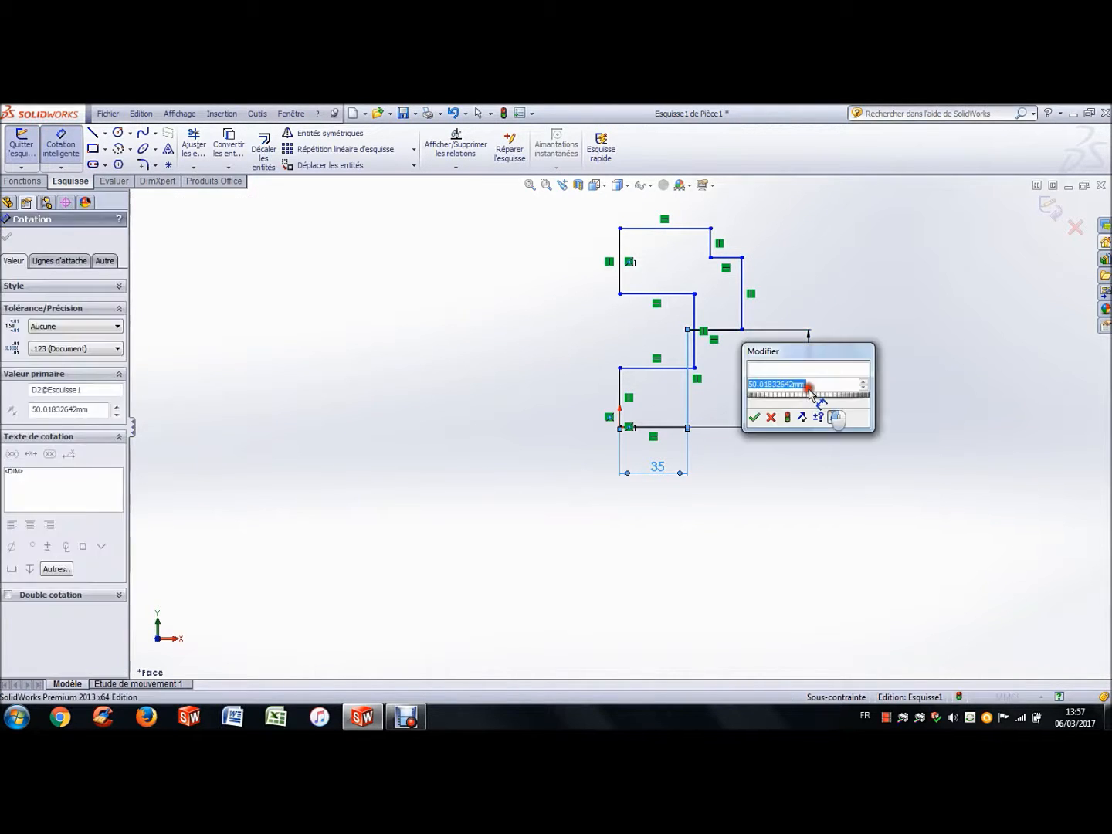
type("25")
key("Return")
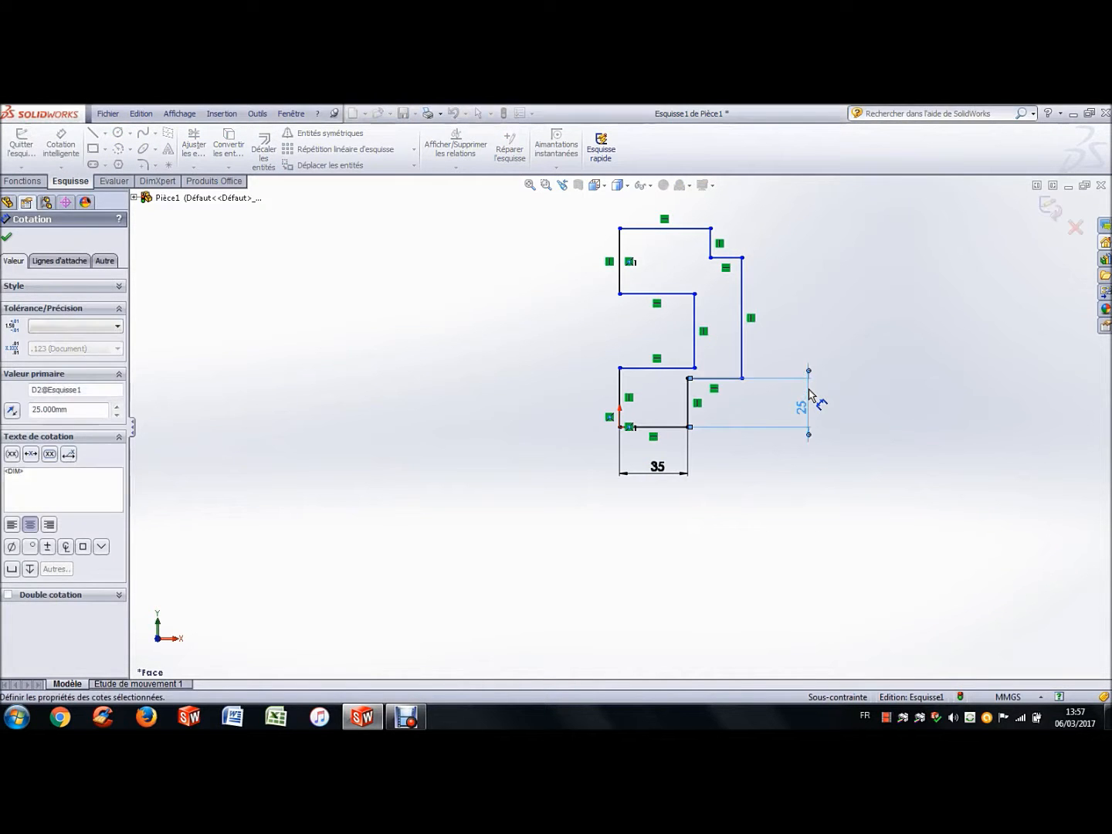
Step: Dimension the horizontal step above the 25 mm line as 10 mm and the vertical line rising from it as 15 mm
left_click(733, 380)
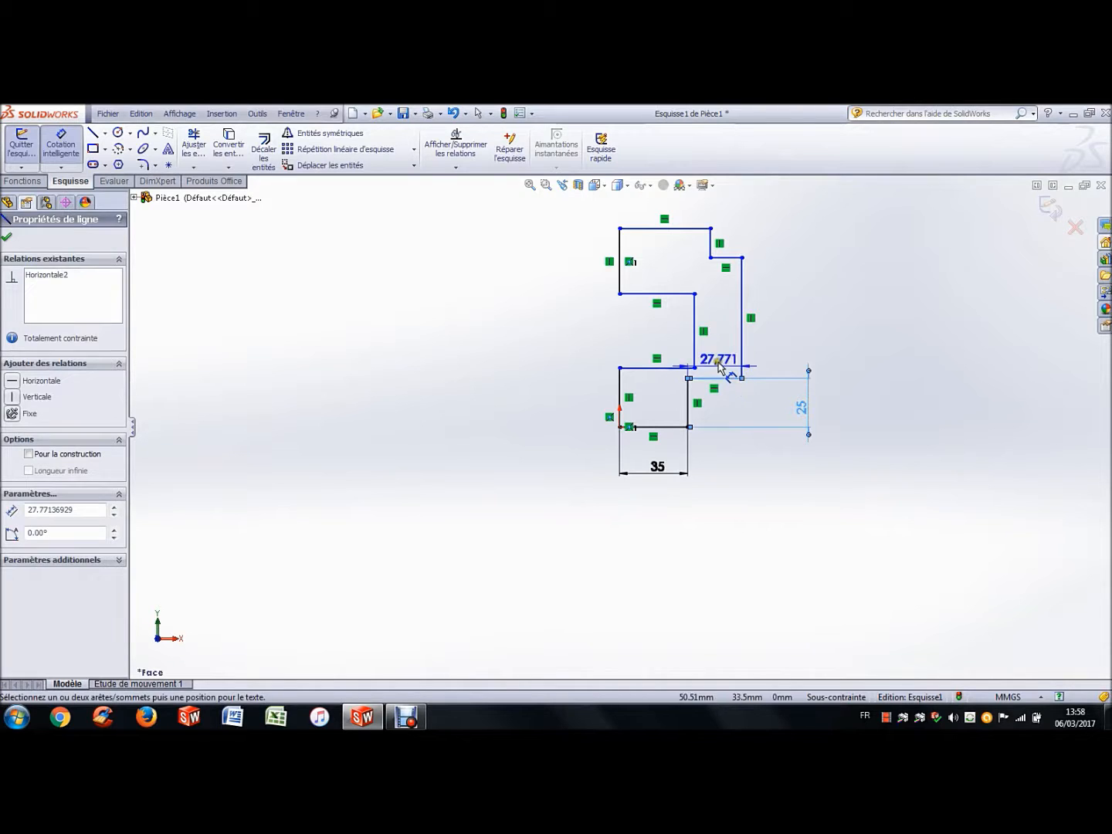
left_click(718, 363)
type("10")
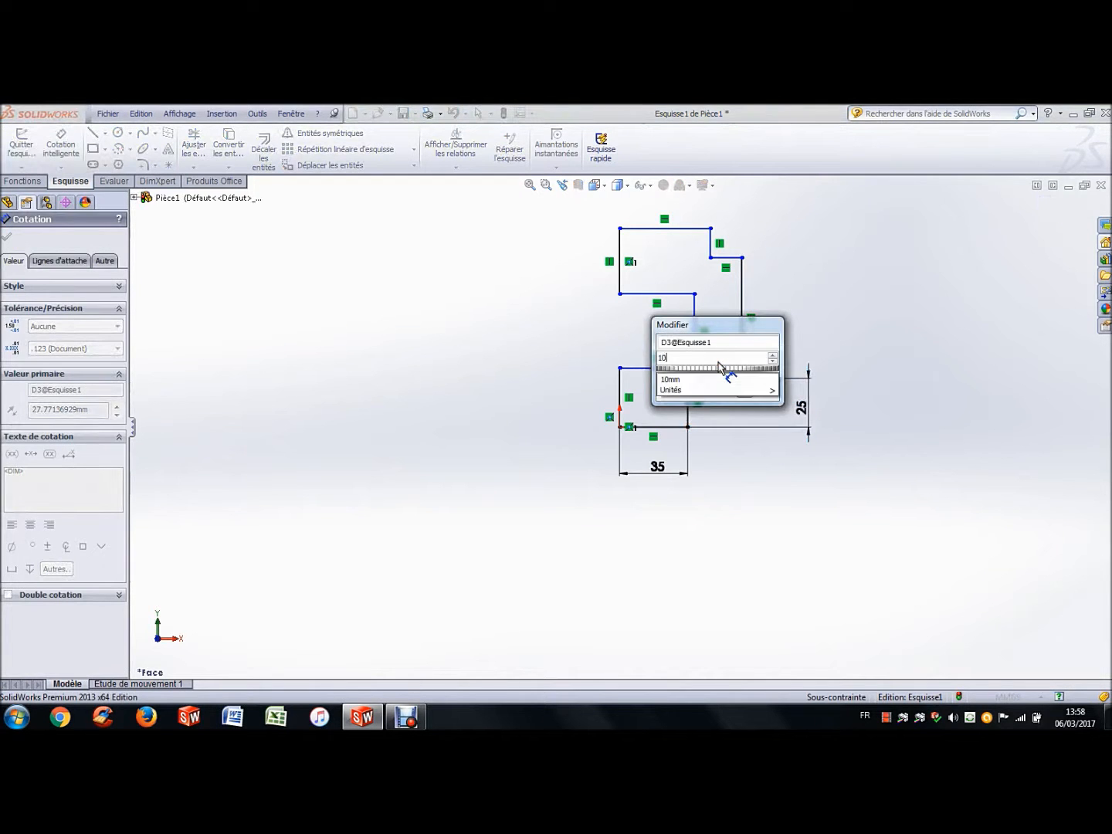
key("Return")
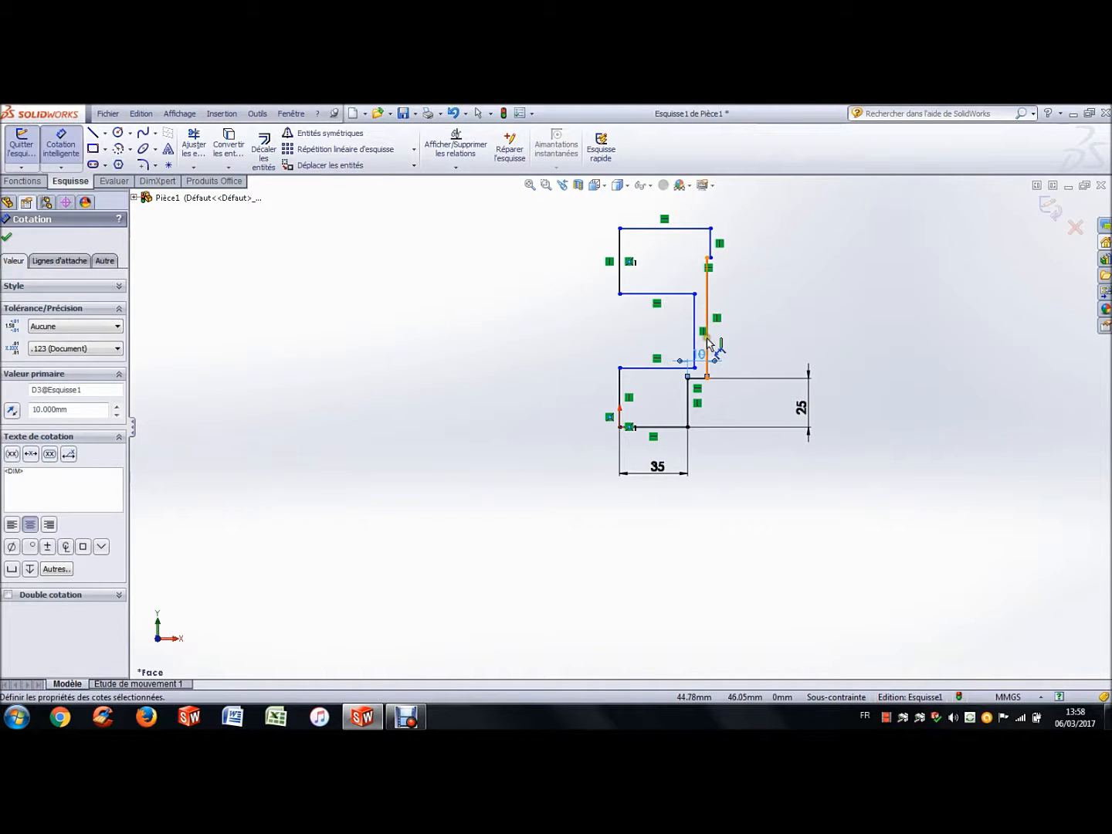
left_click(708, 344)
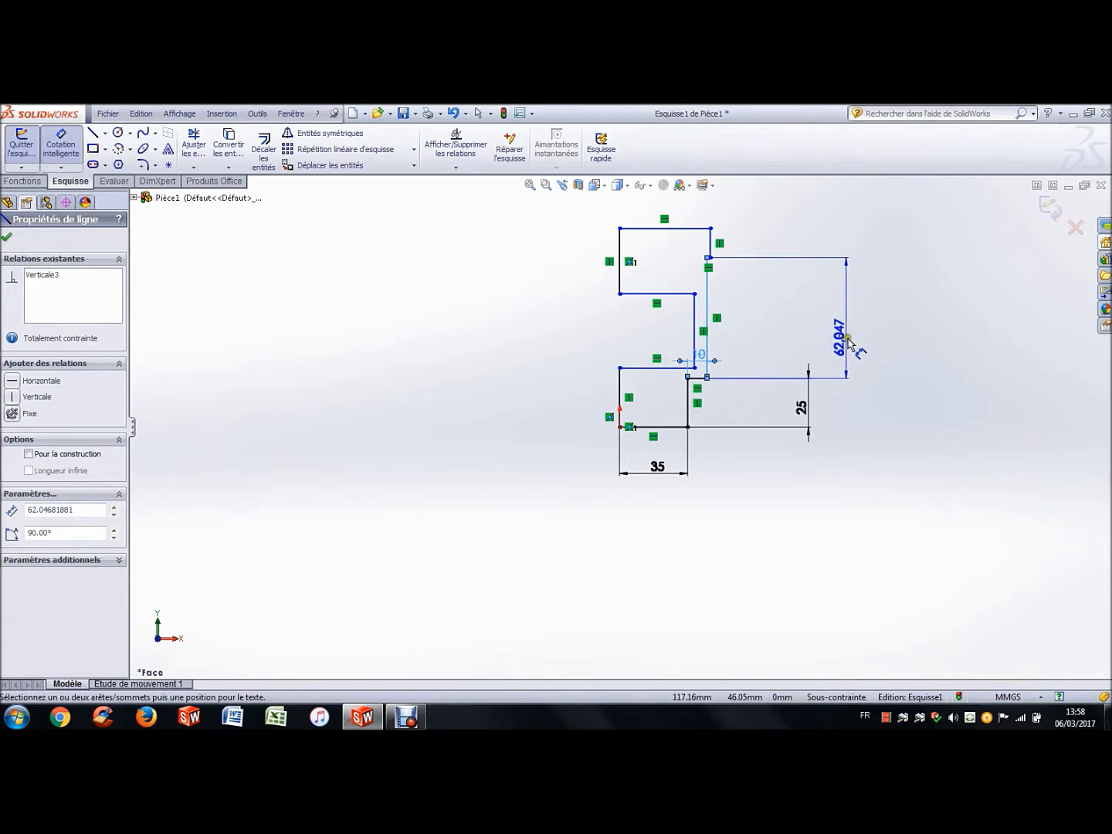
left_click(849, 339)
type("15")
key("Return")
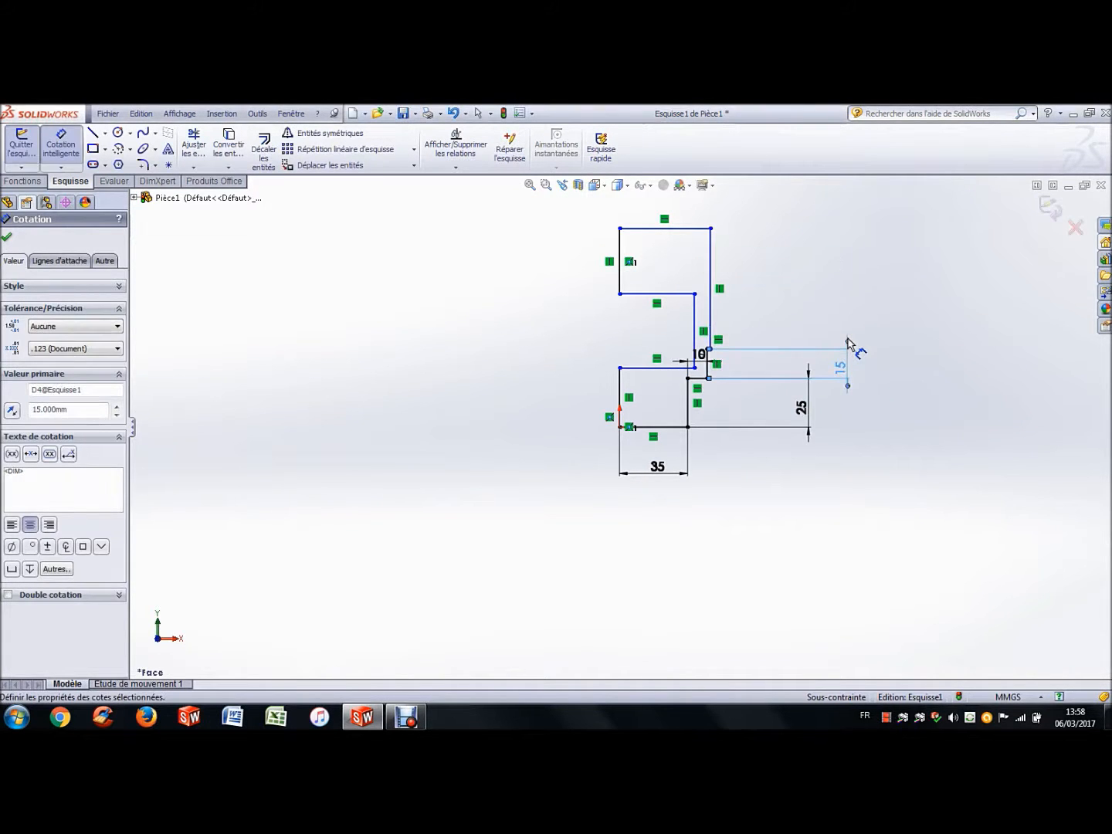
Step: Dimension the short horizontal line at the upper end of the 15 mm segment as 20 mm
scroll(733, 347, "down", 5)
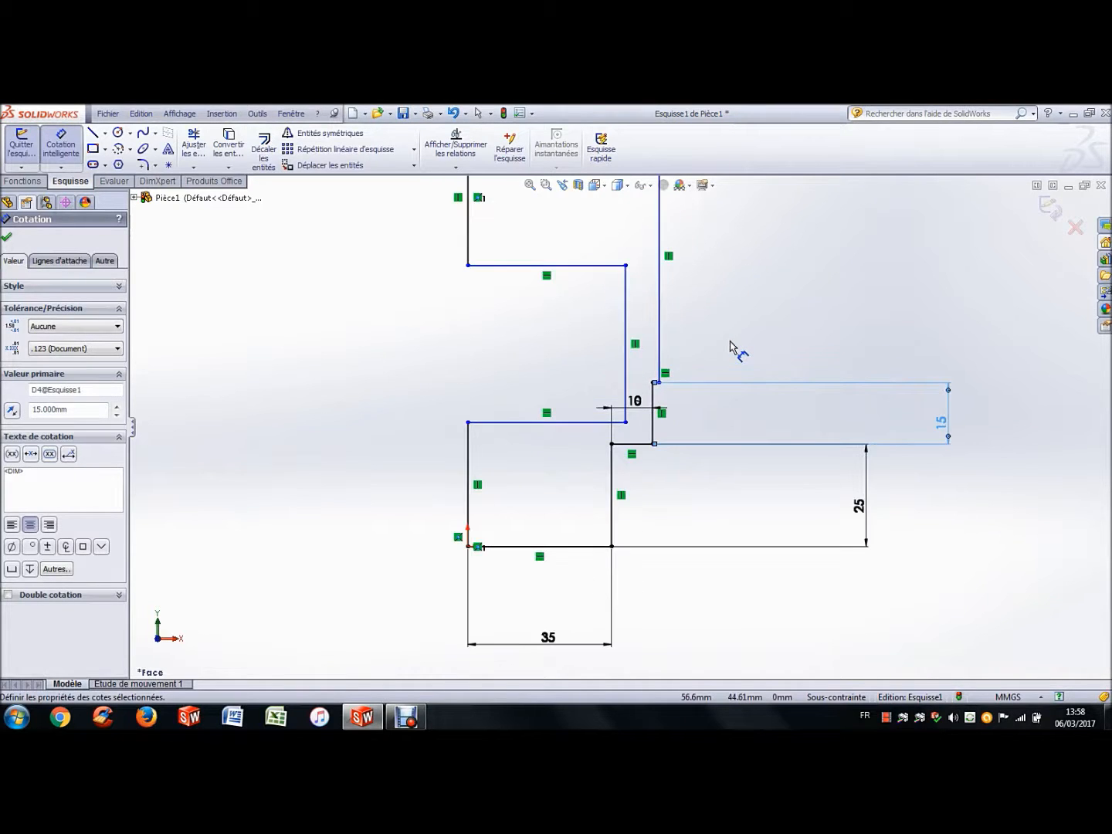
scroll(698, 373, "down", 3)
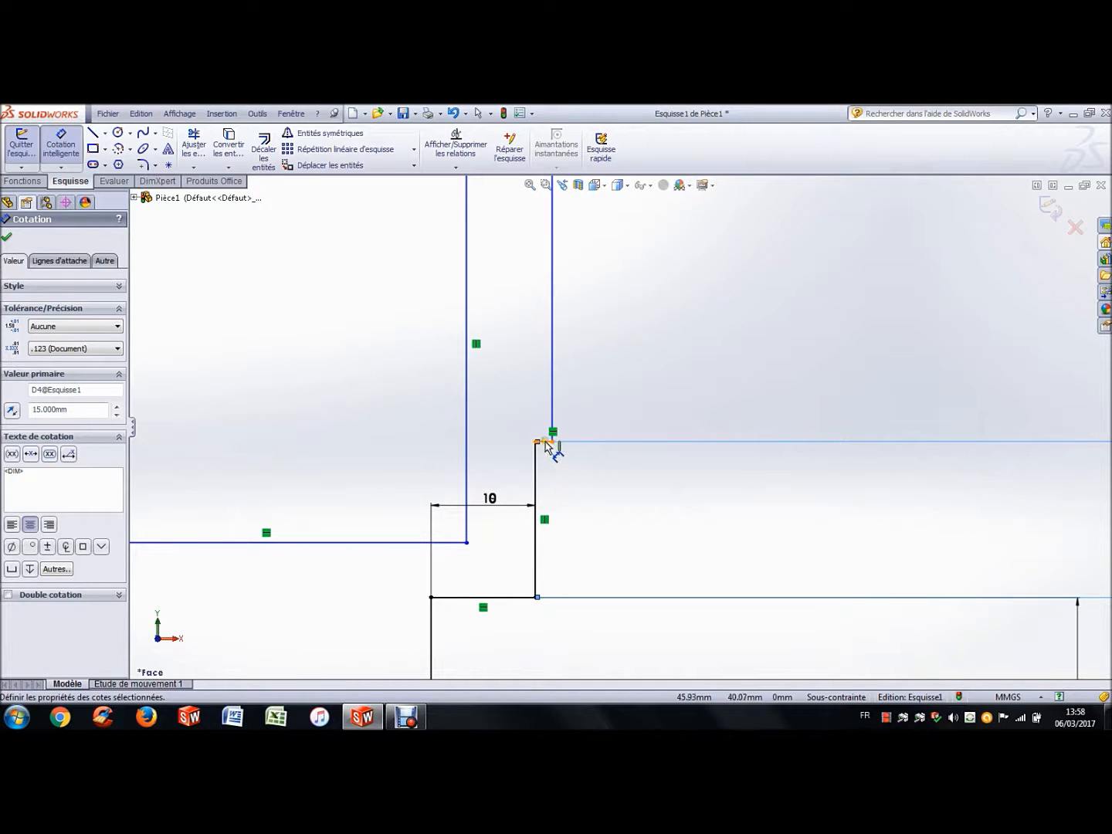
left_click(545, 442)
left_click(552, 435)
left_click(536, 388)
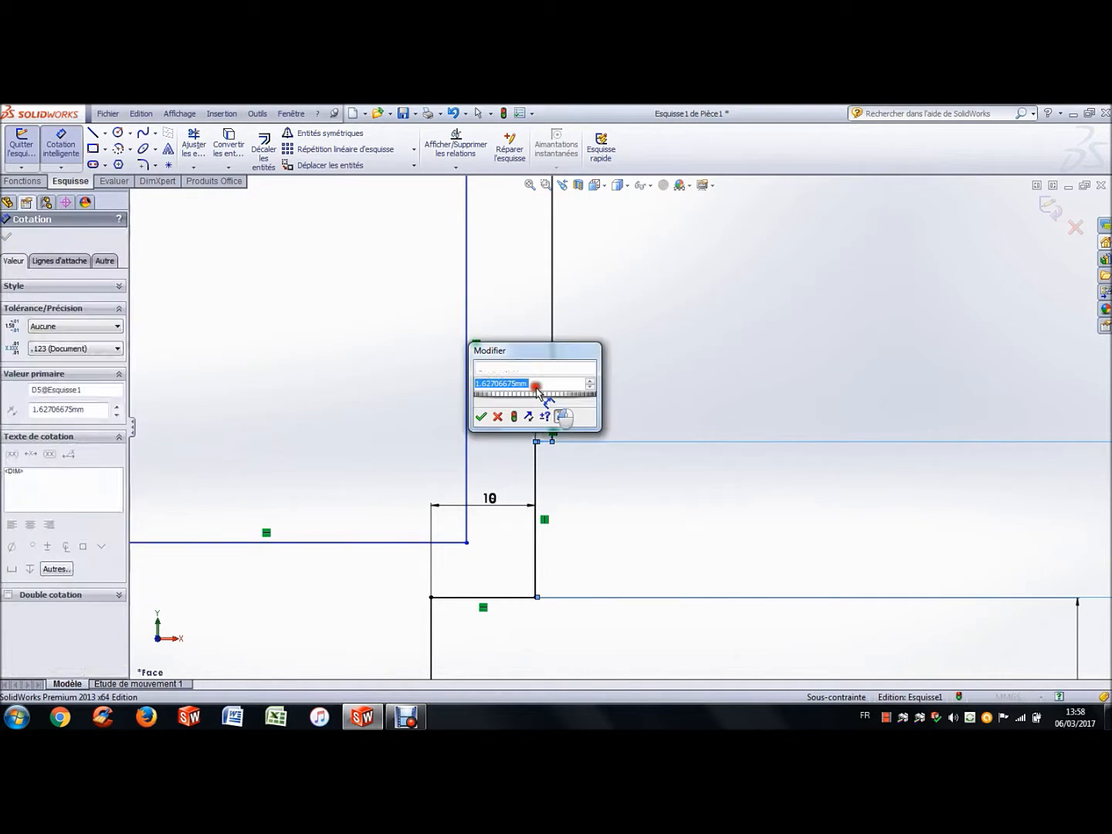
type("20")
key("Return")
Step: Dimension the uppermost vertical line on the profile's right side as 10 mm
key("z")
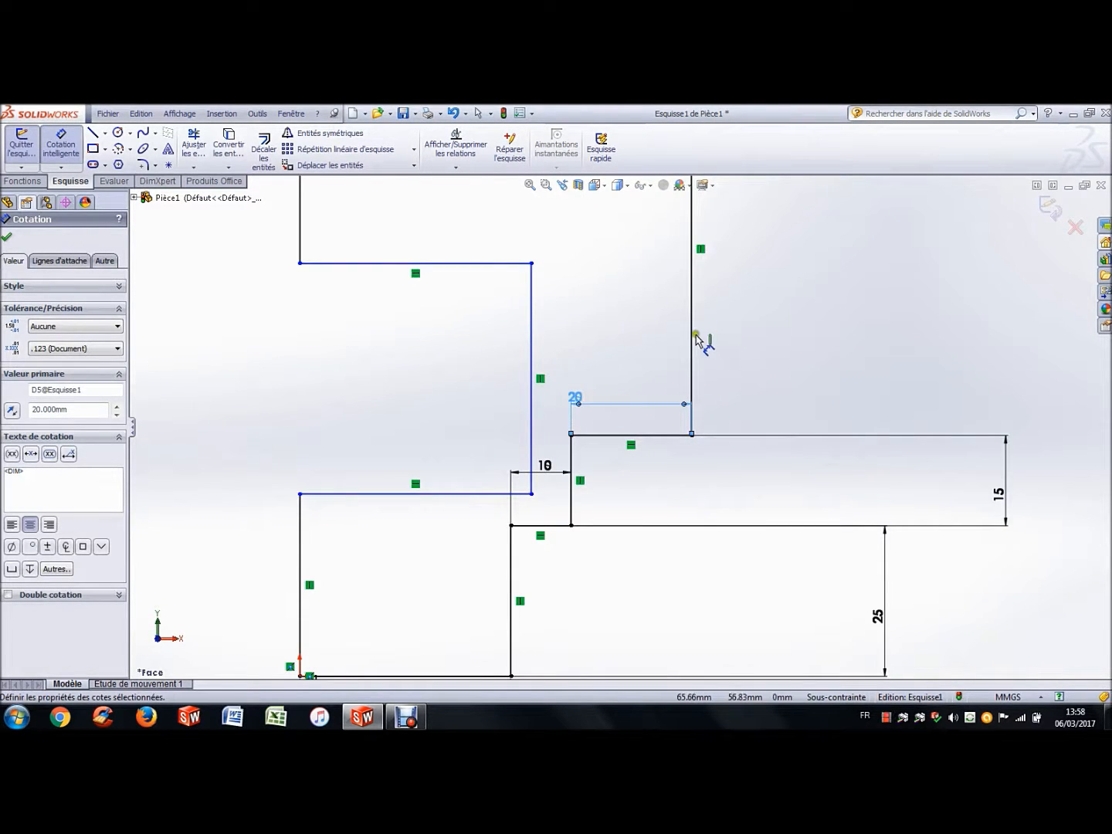
left_click(695, 336)
left_click(776, 329)
type("10")
key("Return")
key("z")
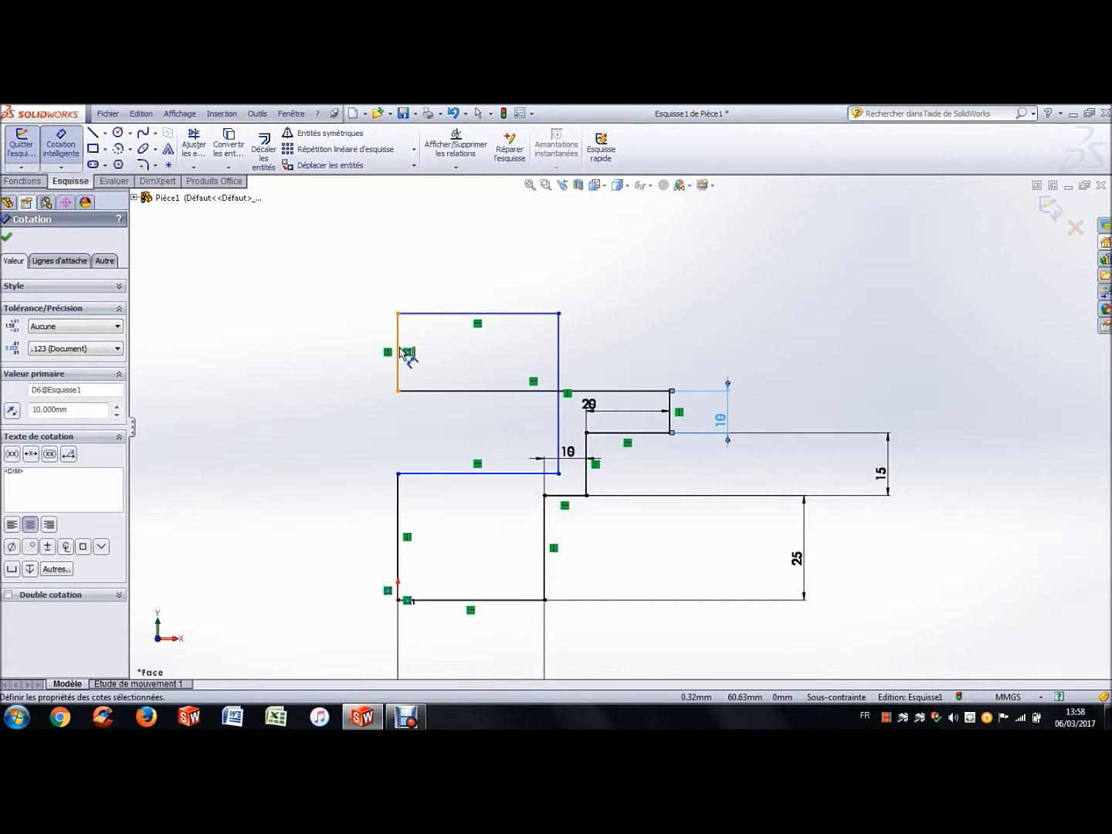
key("Escape")
Step: Reshape the left notch by moving its inner edge leftward and its upper edge down below the profile's top line
key("z")
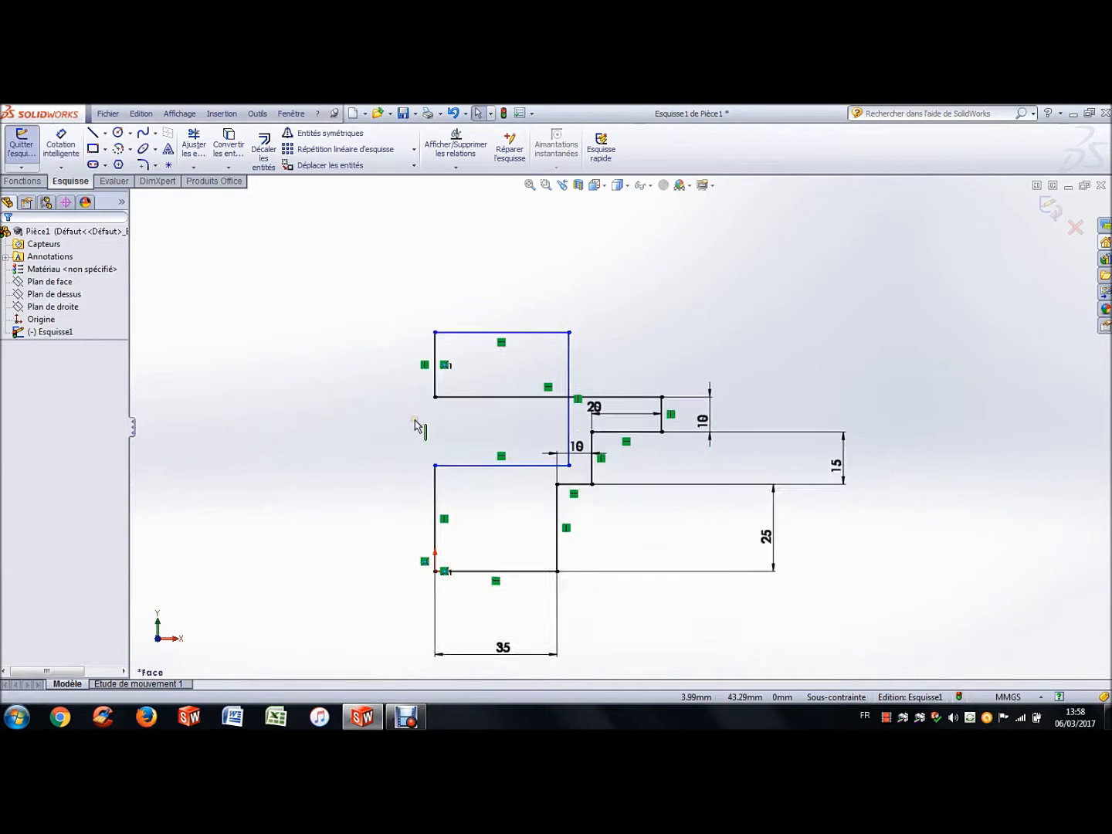
mouse_move(579, 460)
left_mouse_down()
mouse_move(558, 461)
mouse_move(521, 489)
left_mouse_up()
left_click_drag(466, 349, 463, 450)
left_click(337, 450)
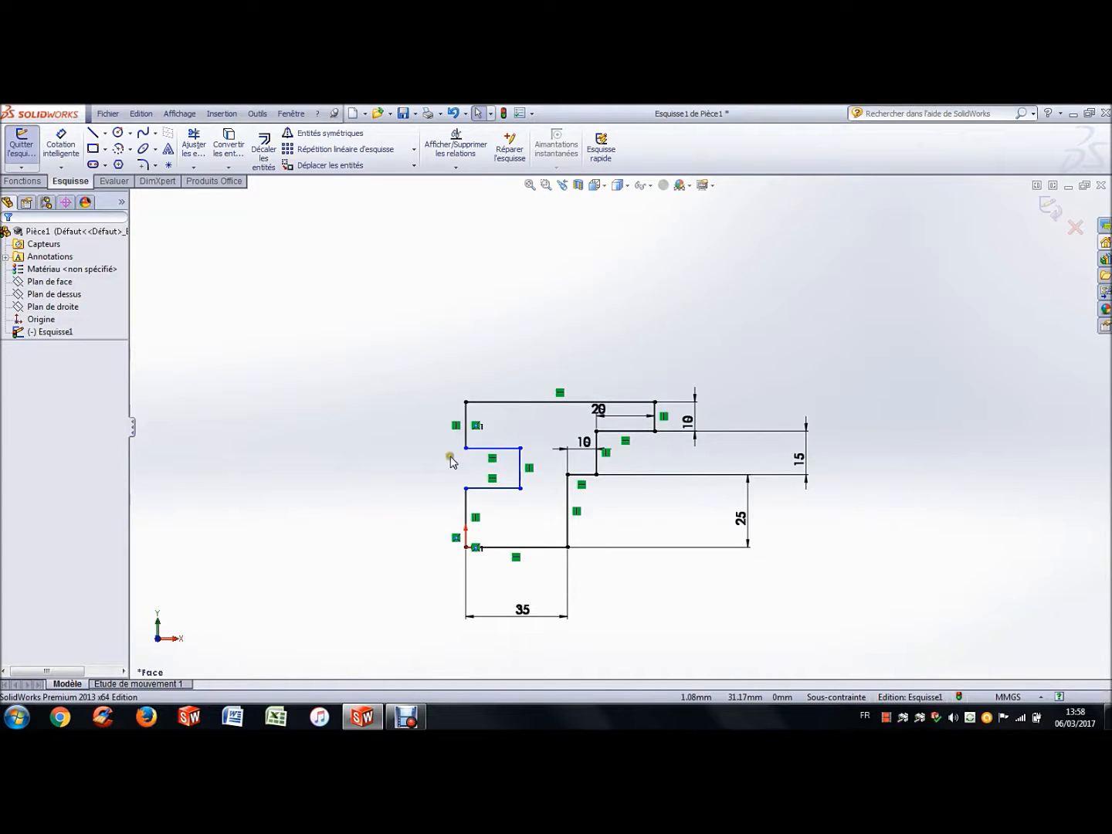
Step: Delete the 20 mm dimension and move the lower corner of the upper step leftward to about X 29 mm
left_click(598, 412)
key("Delete")
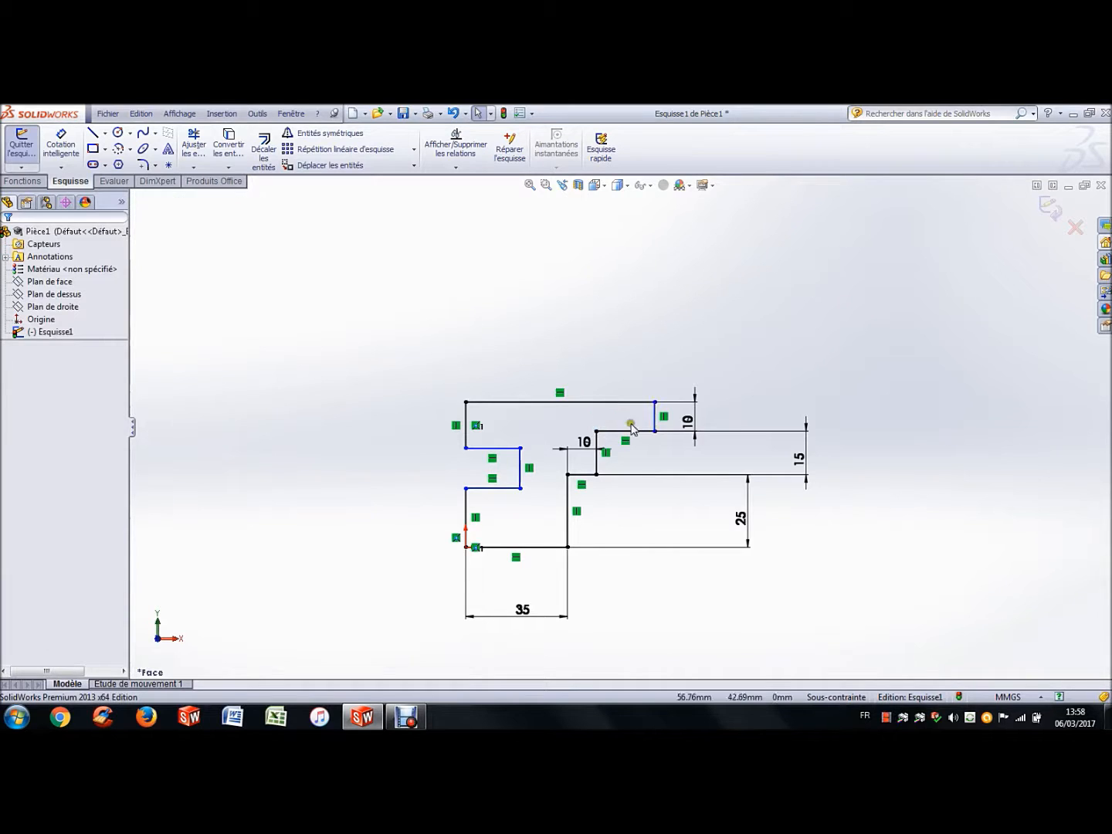
left_click_drag(657, 433, 550, 433)
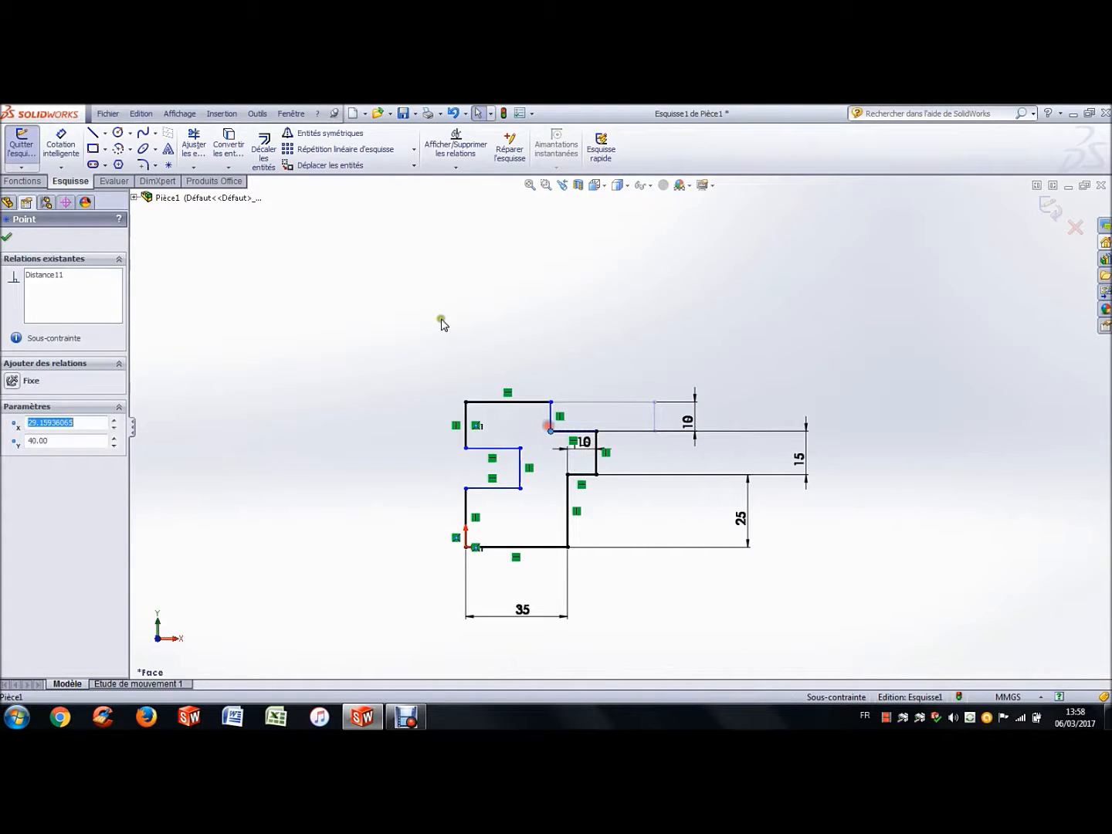
left_click(441, 323)
Step: Dimension the upper step's horizontal line as 20 mm, placing the dimension above the profile
left_click(77, 134)
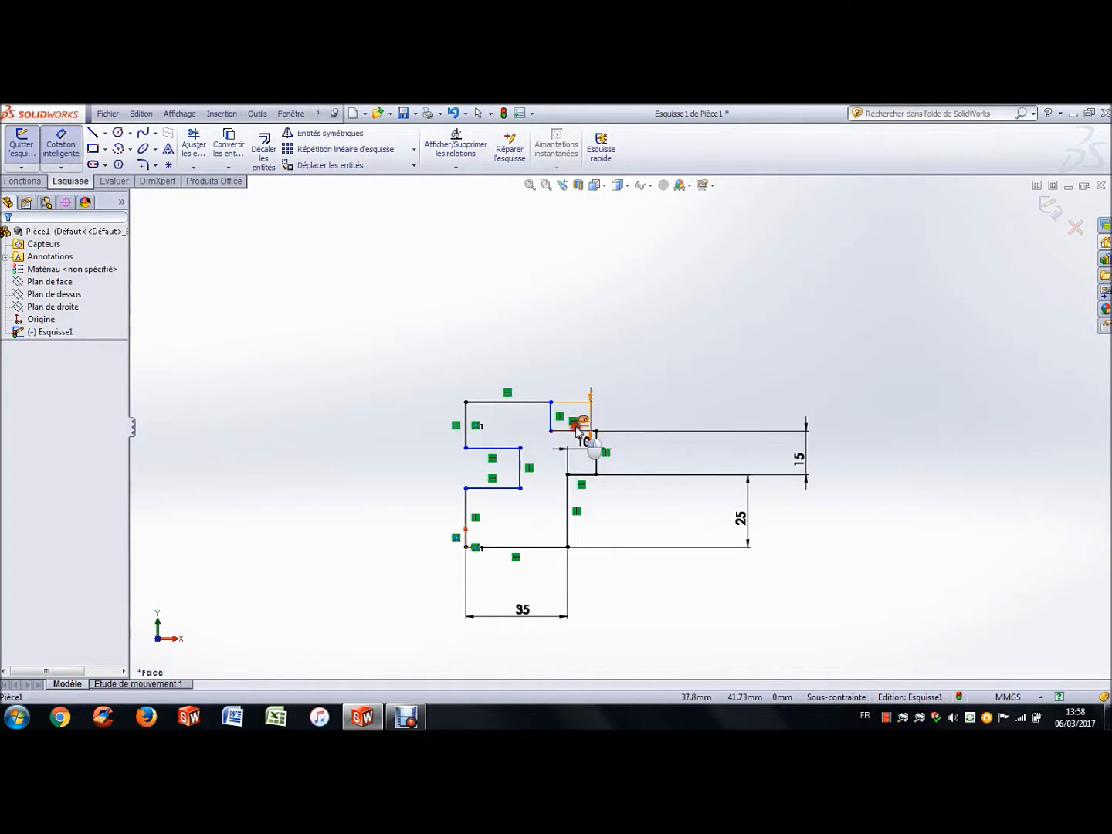
scroll(588, 429, "down", 1)
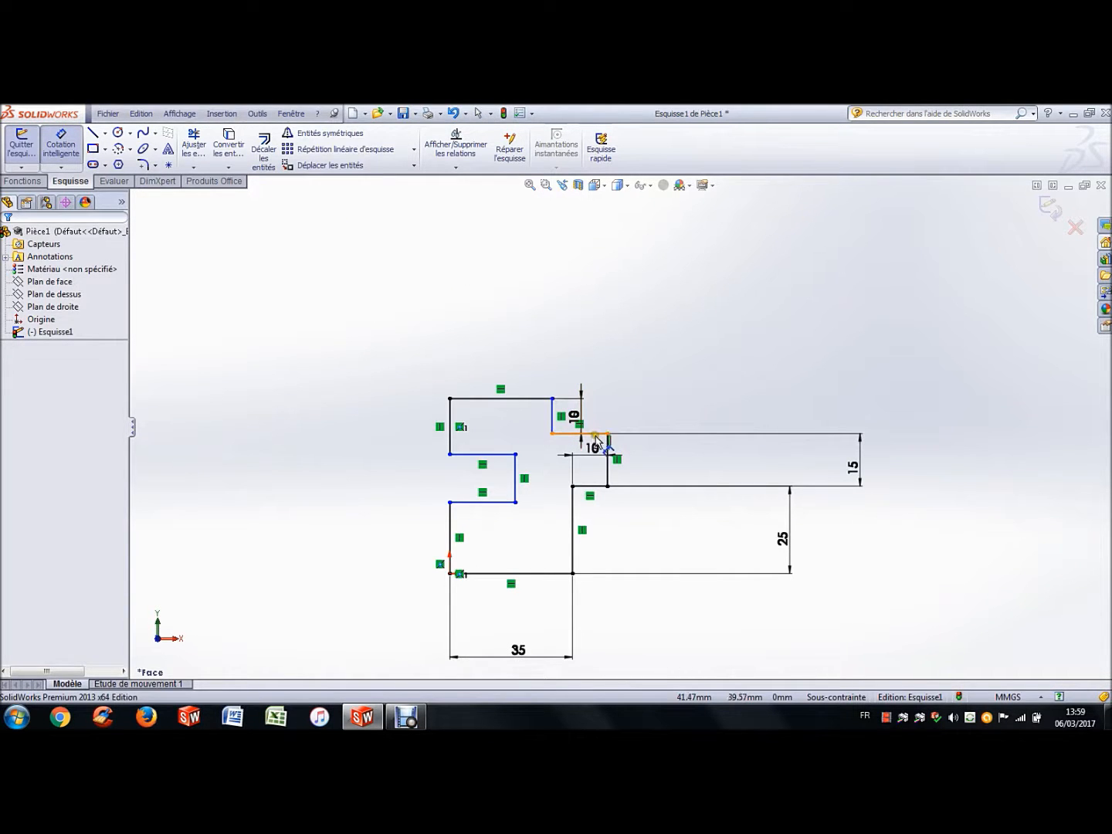
left_click(594, 434)
left_click(601, 335)
type("20")
key("Return")
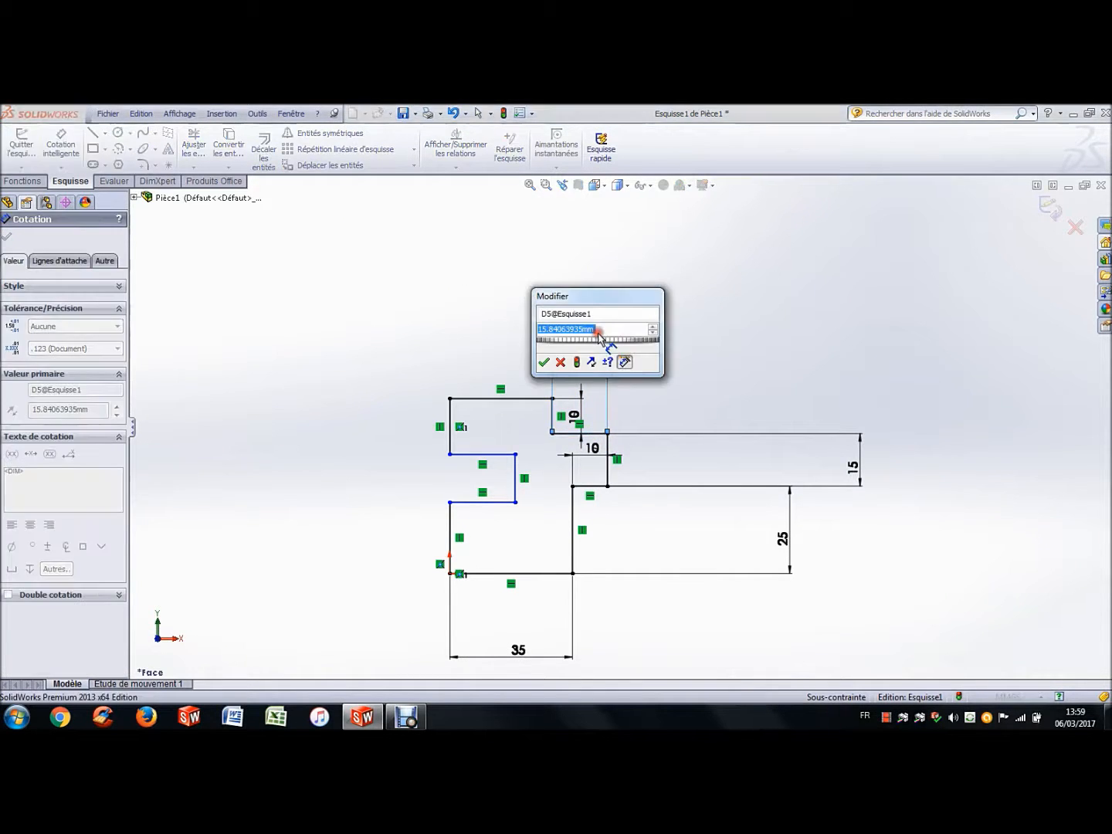
key("Escape")
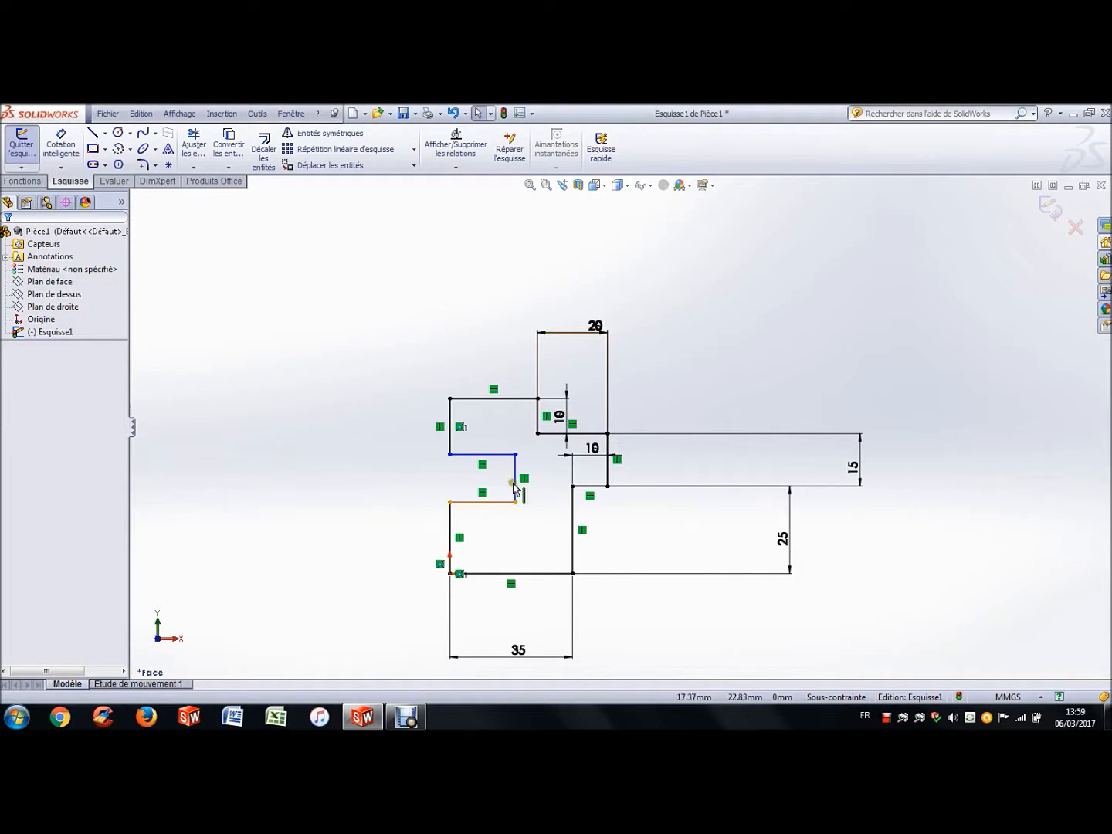
Step: Make the left notch slightly smaller from its upper inner corner and bring the 20, 15, 25 and 35 mm dimensions closer to the profile
mouse_move(518, 454)
left_mouse_down()
mouse_move(491, 483)
mouse_move(495, 456)
mouse_move(502, 458)
left_mouse_up()
left_click(203, 427)
left_click(591, 330)
left_click_drag(592, 330, 567, 375)
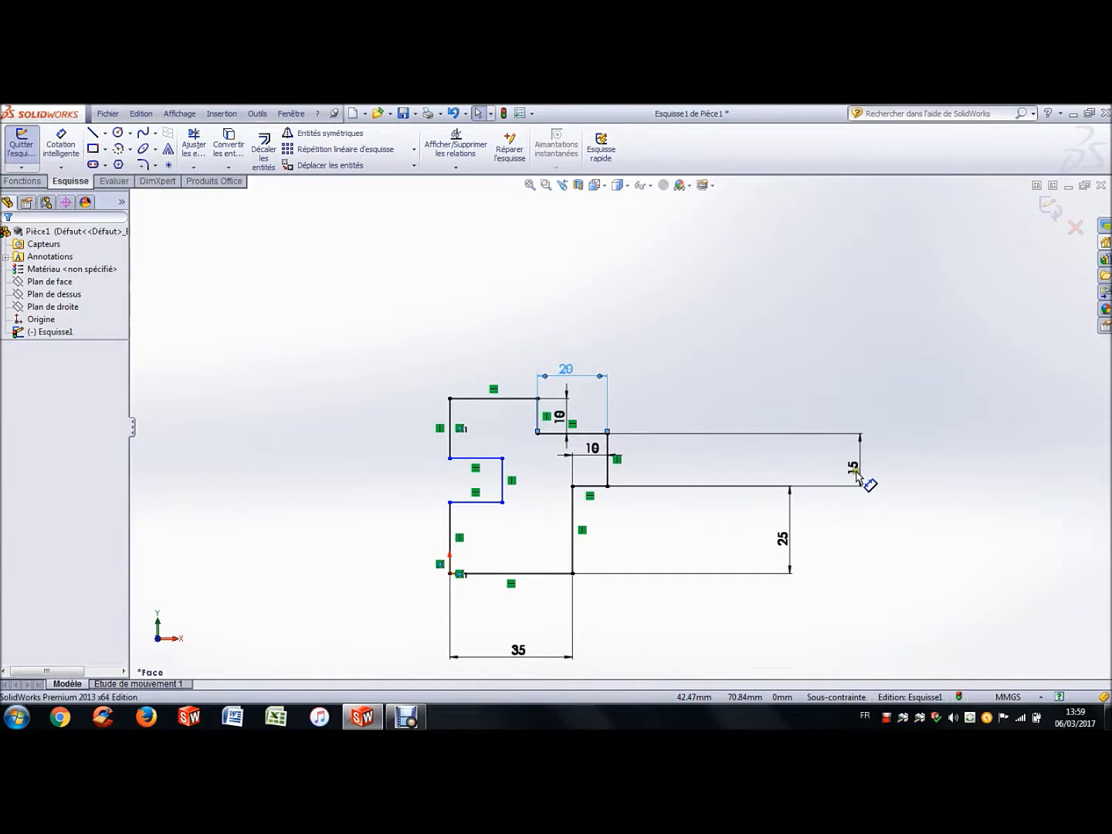
left_click_drag(855, 467, 651, 462)
left_click_drag(784, 540, 590, 541)
left_click_drag(519, 656, 532, 598)
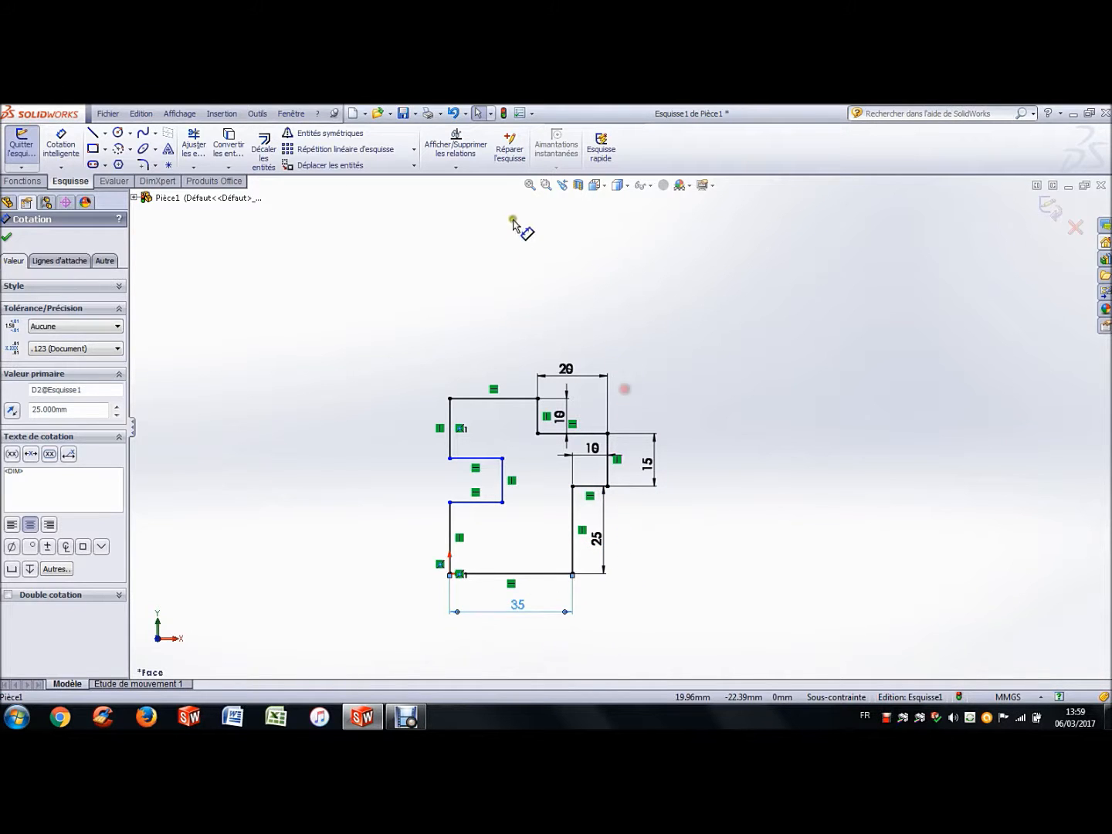
left_click(530, 186)
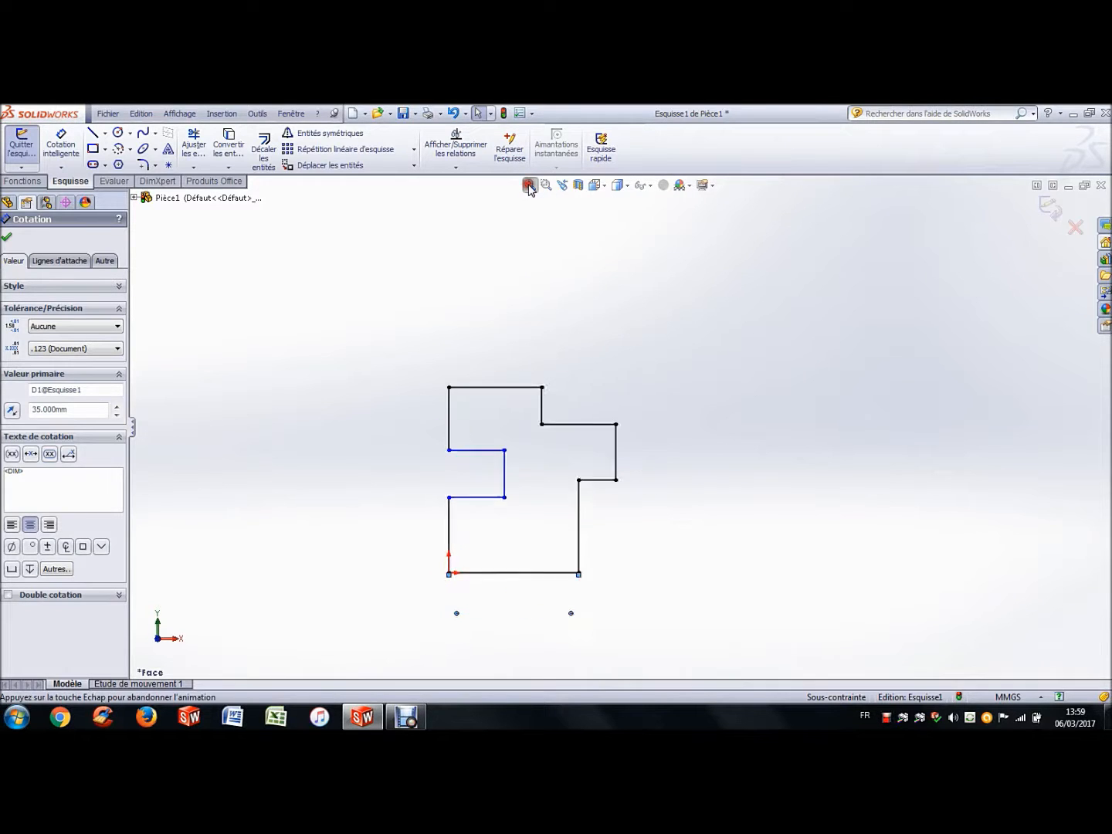
left_click(319, 298)
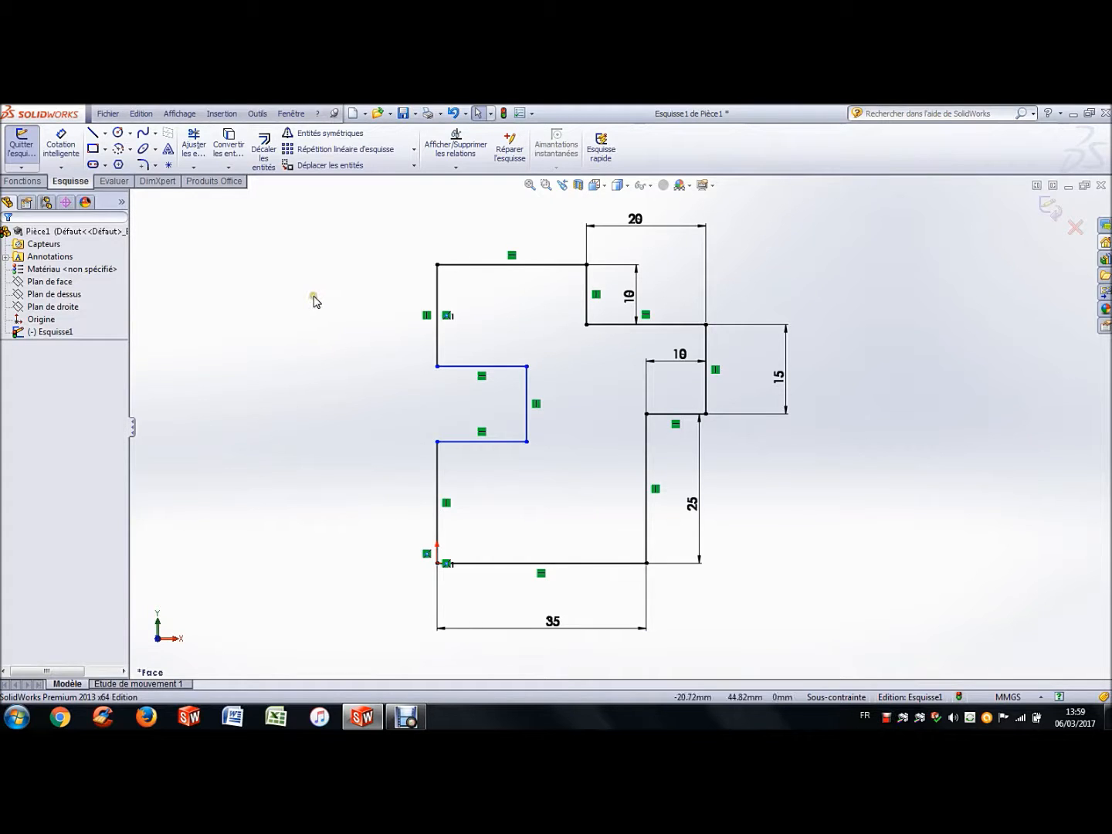
Step: Dimension the profile's upper-left vertical edge above the notch as 20 mm, placing the dimension outside the profile
left_click(61, 144)
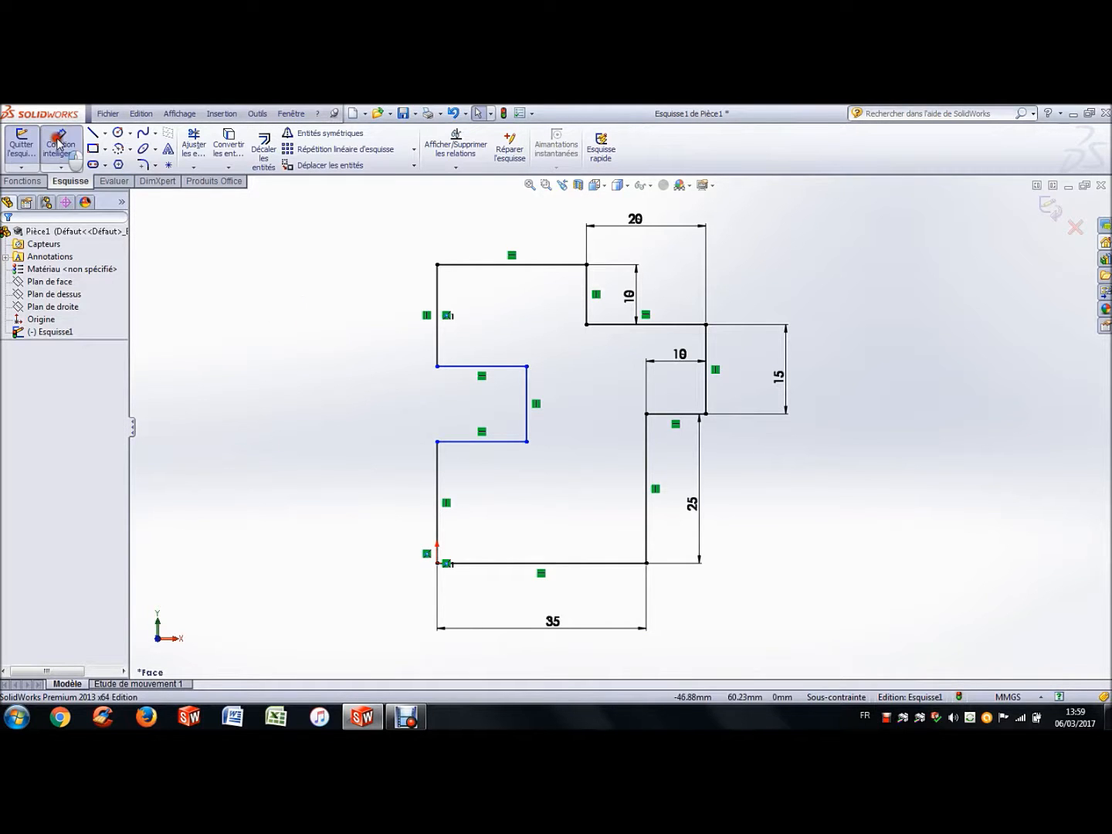
left_click(437, 294)
left_click(380, 301)
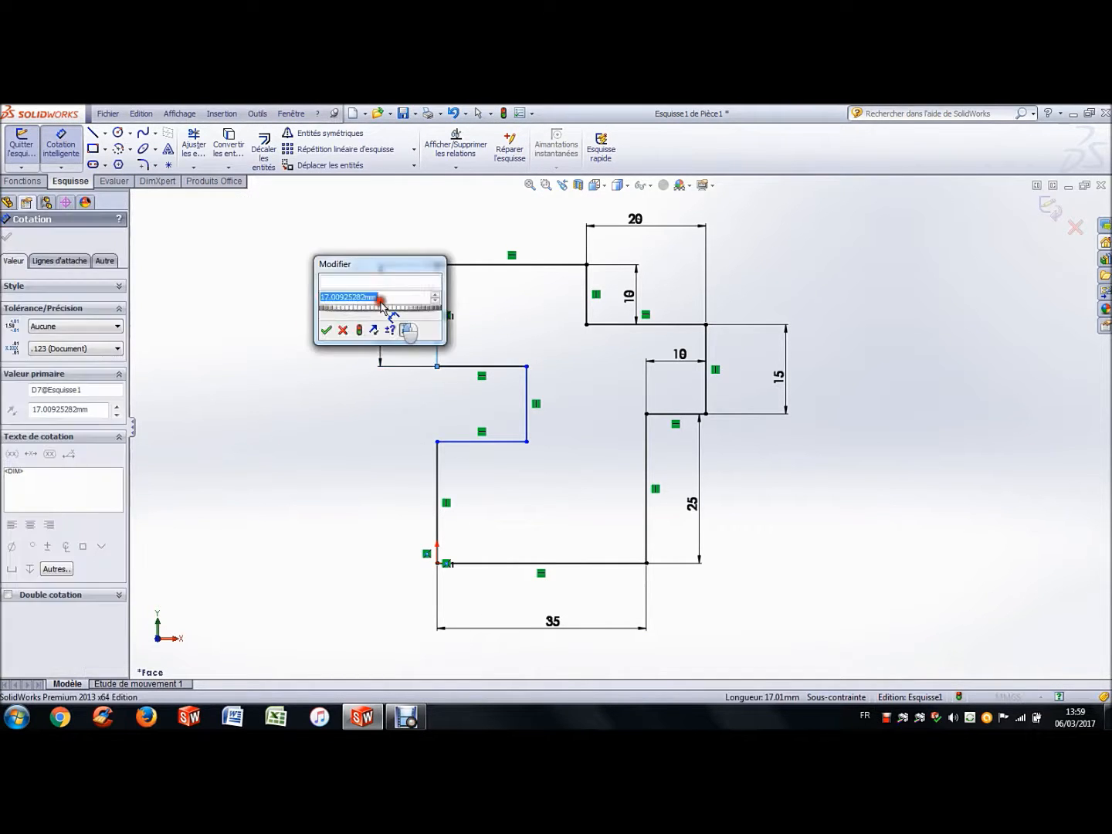
type("20")
key("Return")
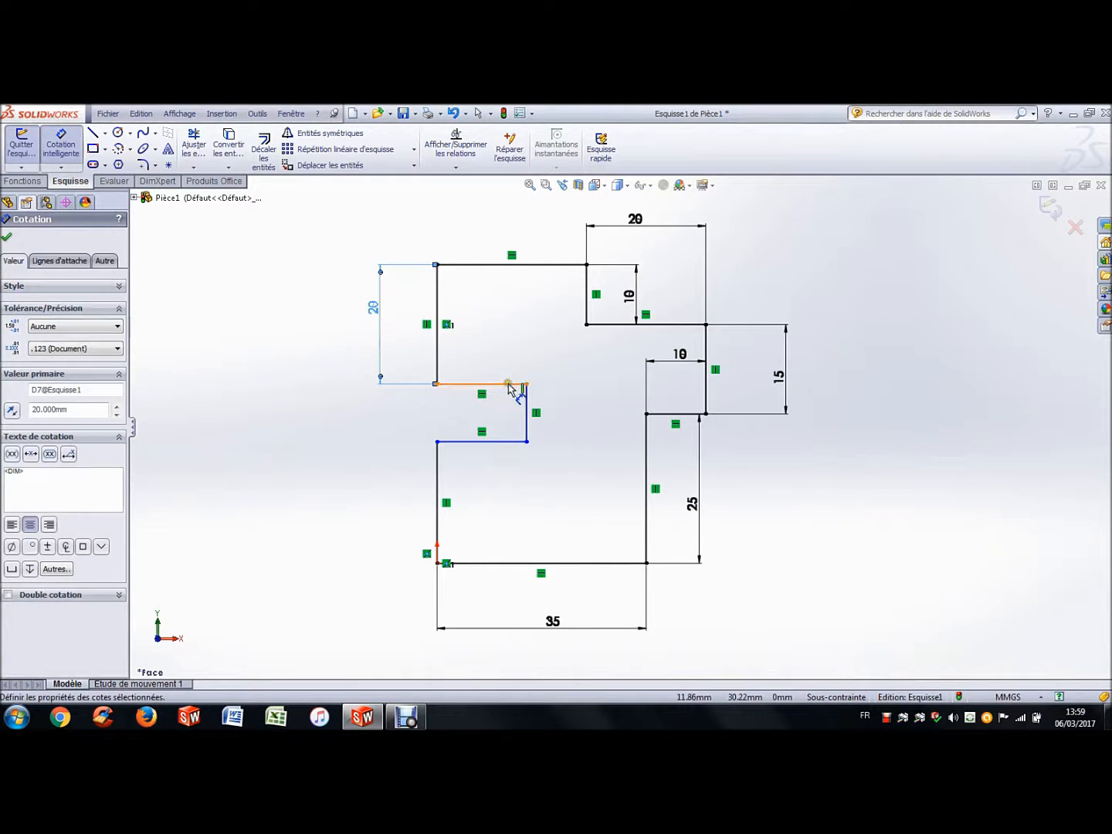
Step: Dimension the notch's upper horizontal edge as 15 mm and its inner vertical edge as 20 mm
left_click(510, 383)
left_click(509, 354)
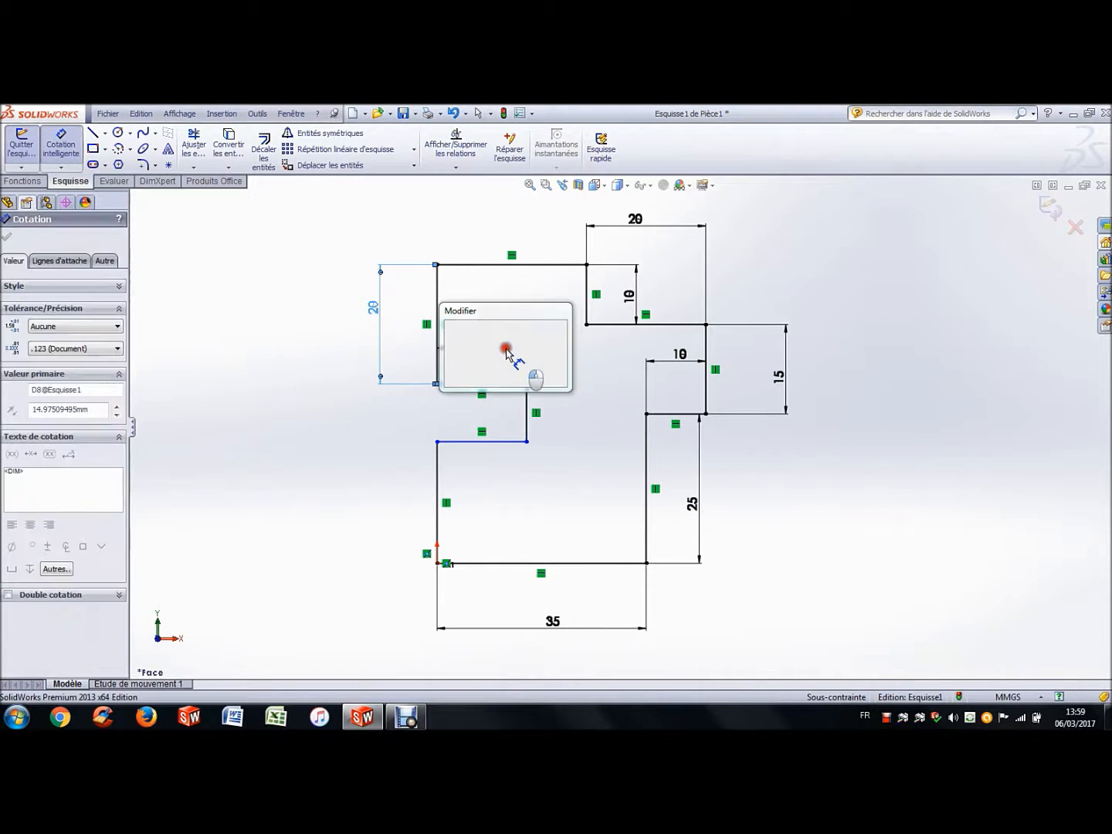
type("15")
key("Return")
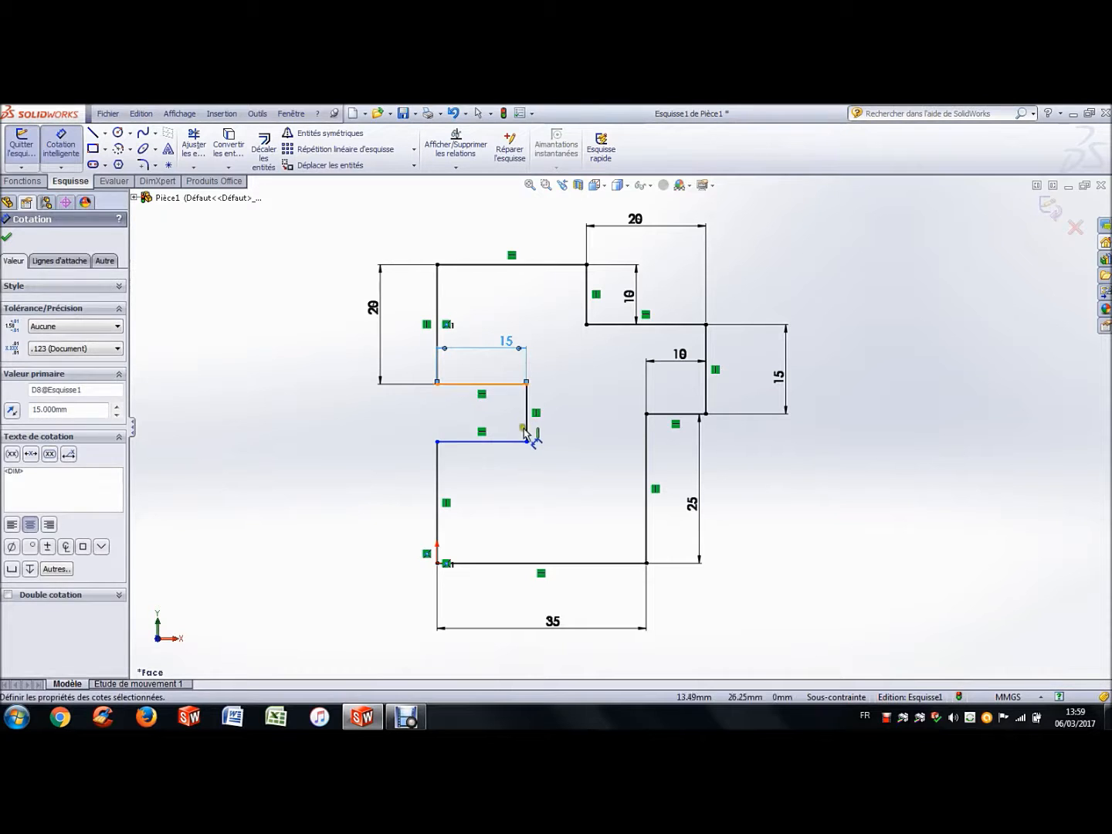
left_click(527, 433)
left_click(584, 417)
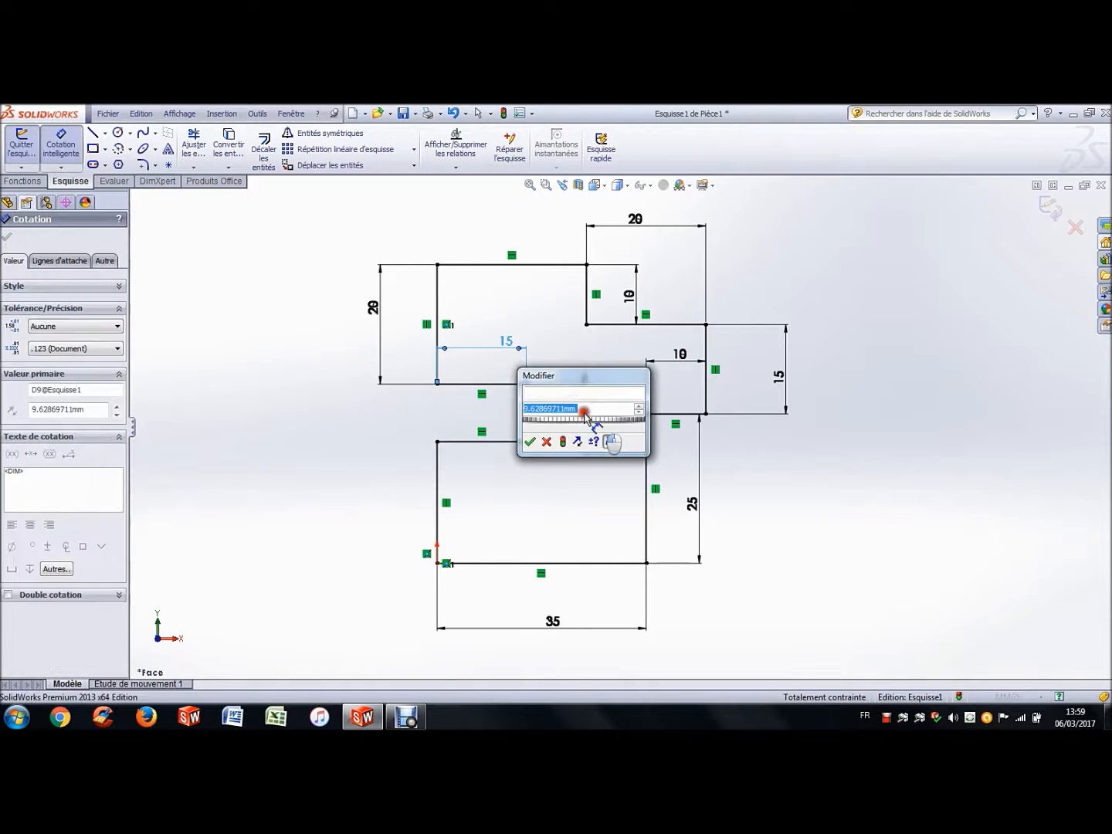
type("20")
key("Return")
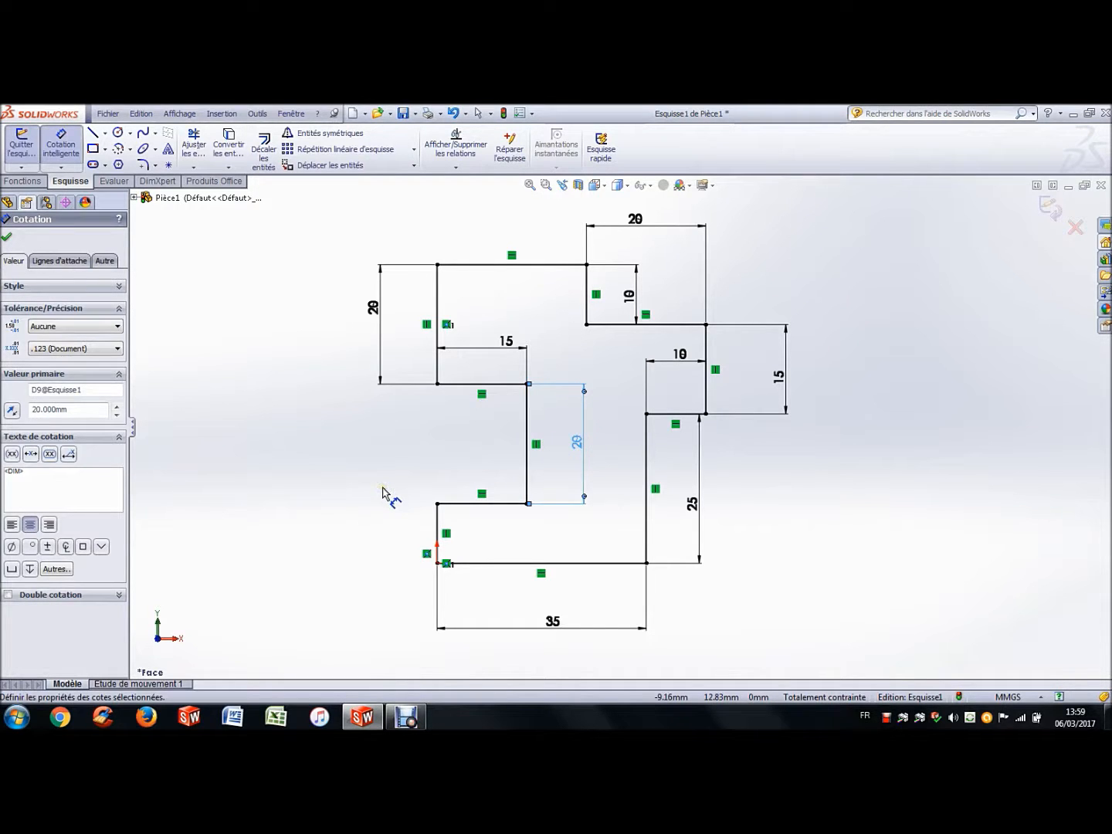
key("Escape")
Step: Bring the notch's 15 and 20 mm dimensions, the upper-left and top 20 mm dimensions and the 35 mm base dimension closer to the profile
mouse_move(524, 468)
left_mouse_down()
mouse_move(576, 447)
mouse_move(551, 450)
left_mouse_up()
left_click_drag(504, 343, 473, 371)
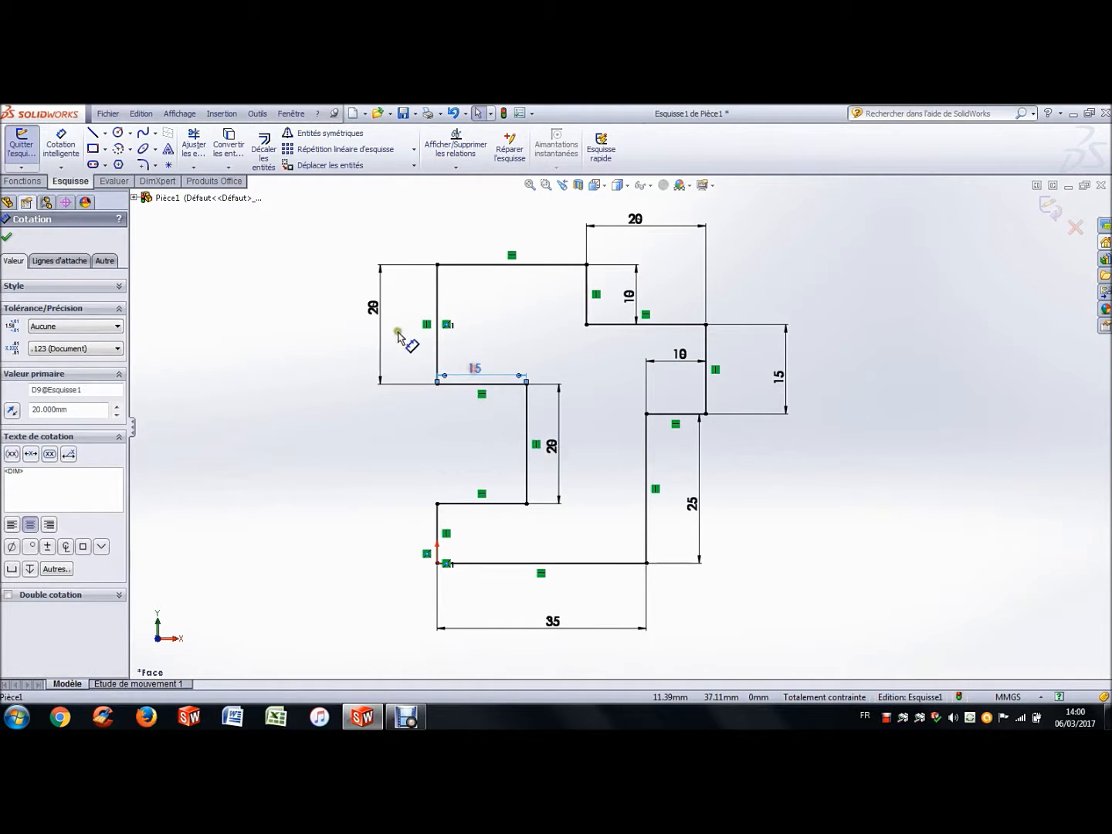
left_click_drag(384, 309, 413, 328)
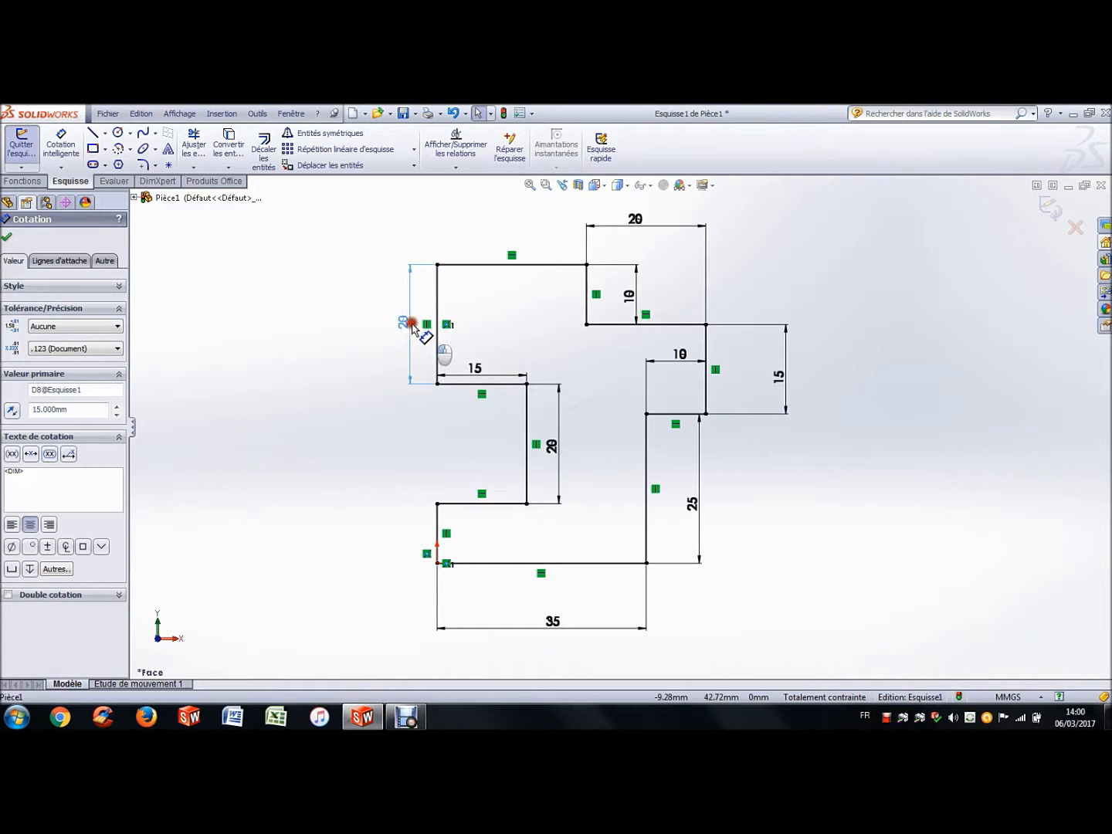
left_click_drag(638, 220, 649, 247)
left_click(396, 455)
left_click(526, 504)
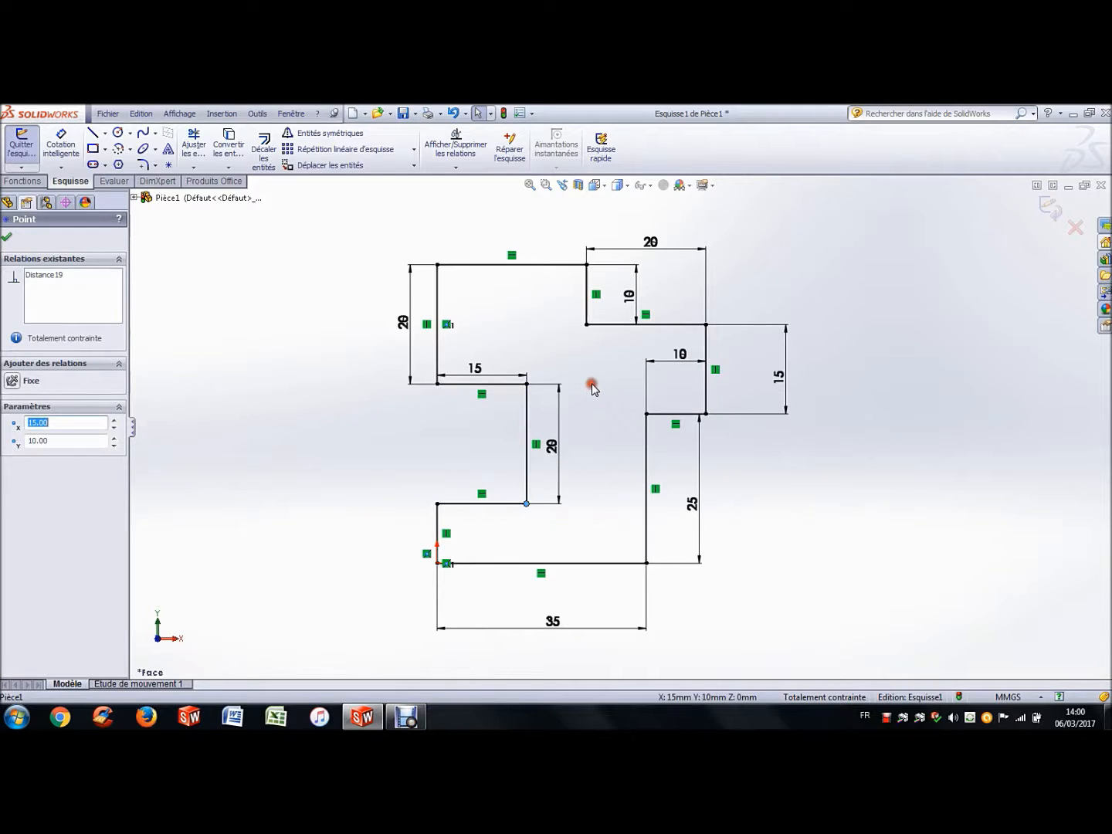
left_click_drag(559, 625, 557, 601)
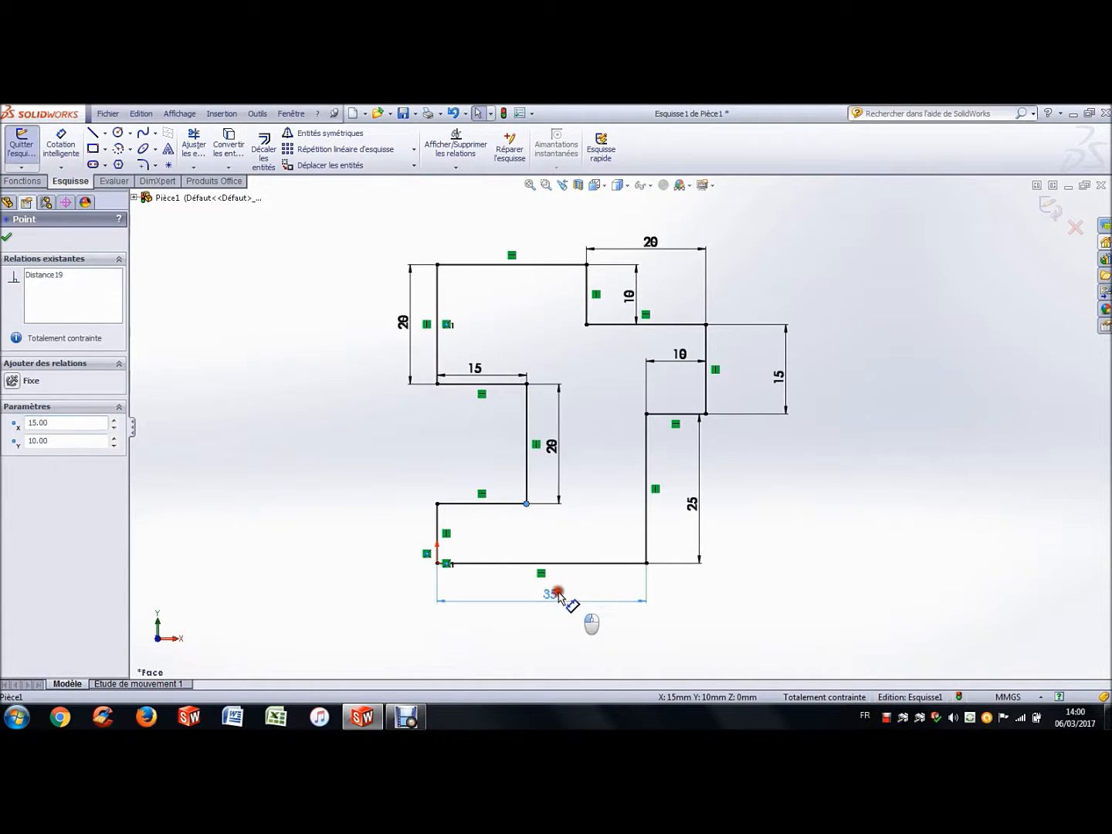
Step: Extrude the stepped profile as a blind boss 25 mm deep from the sketch plane
left_click(531, 184)
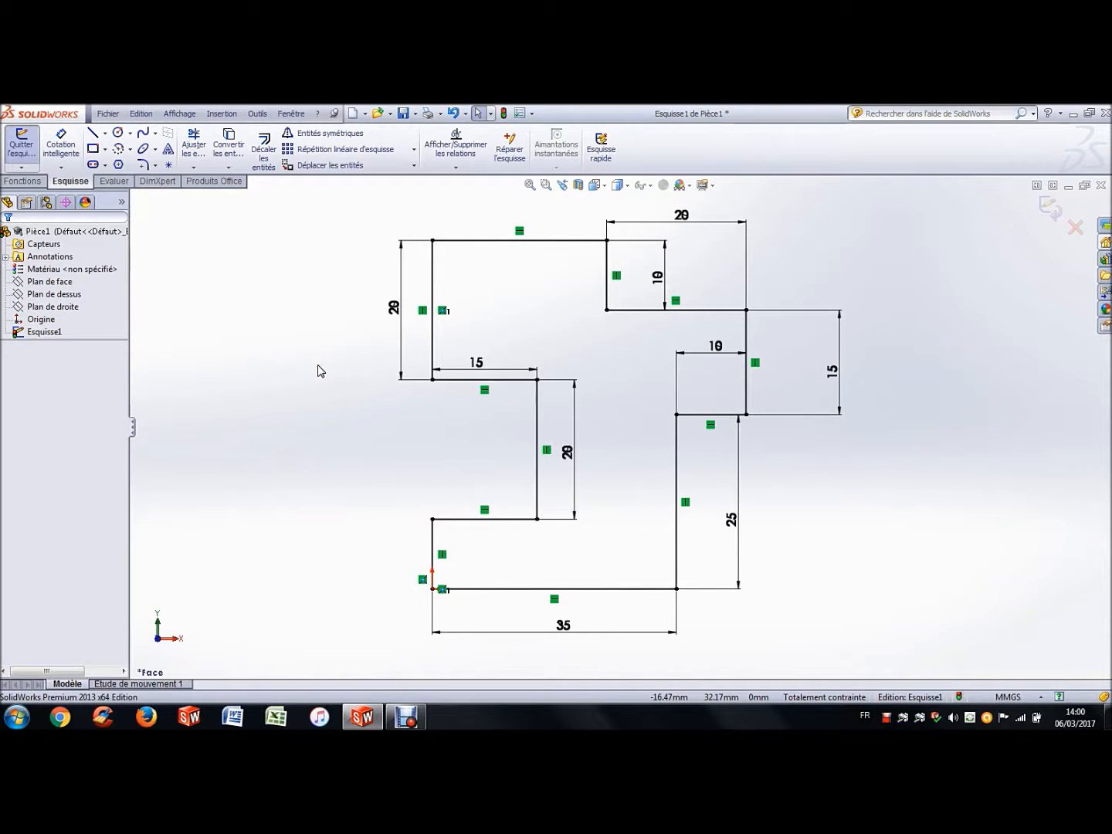
left_click(23, 182)
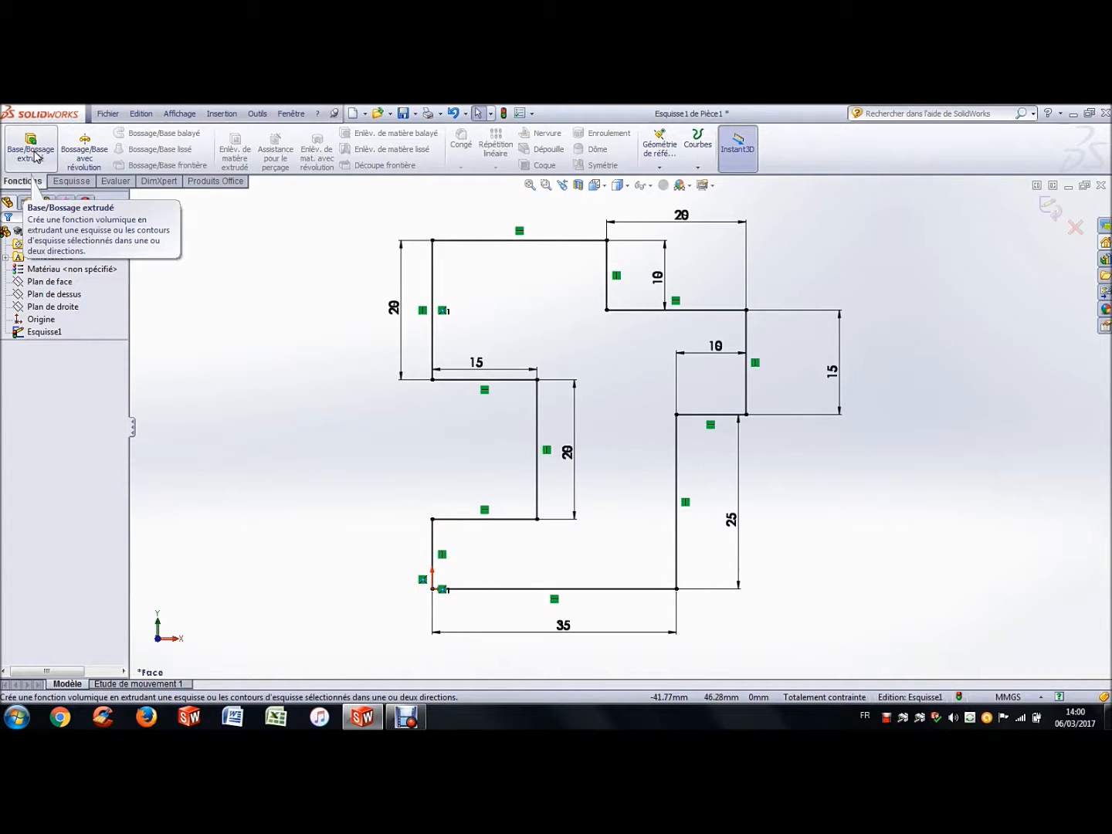
left_click(32, 151)
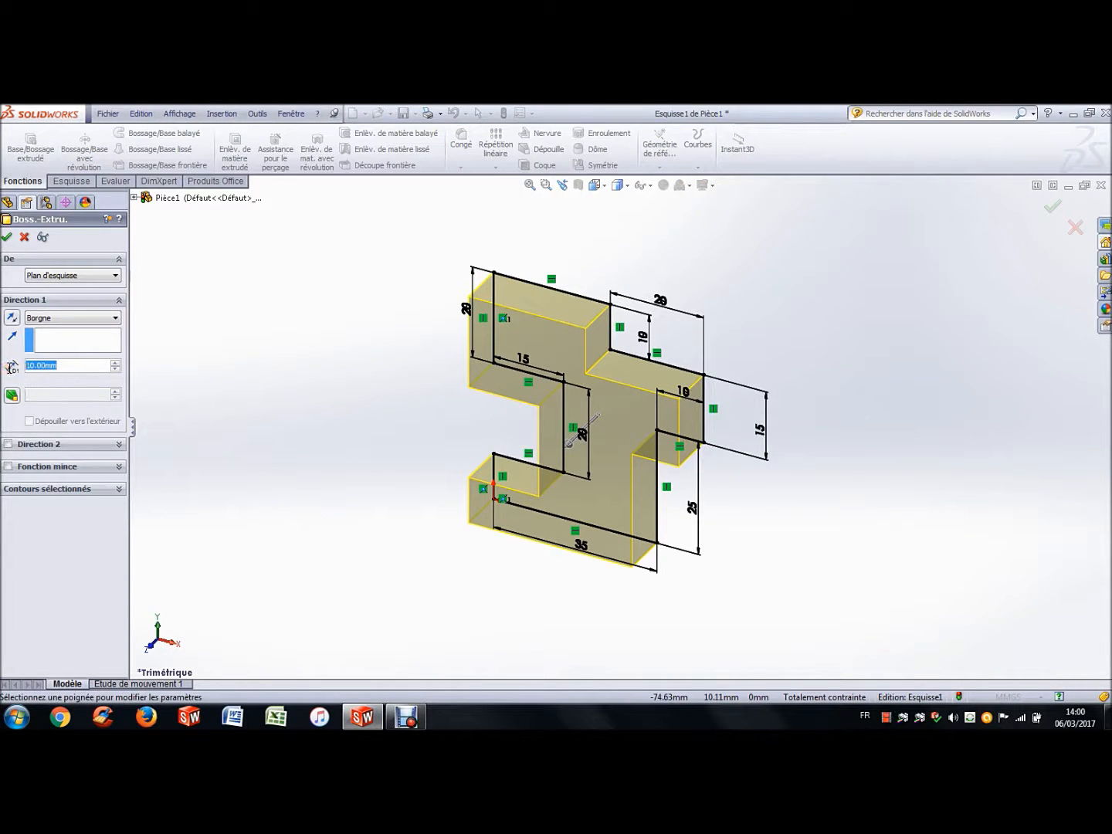
type("25")
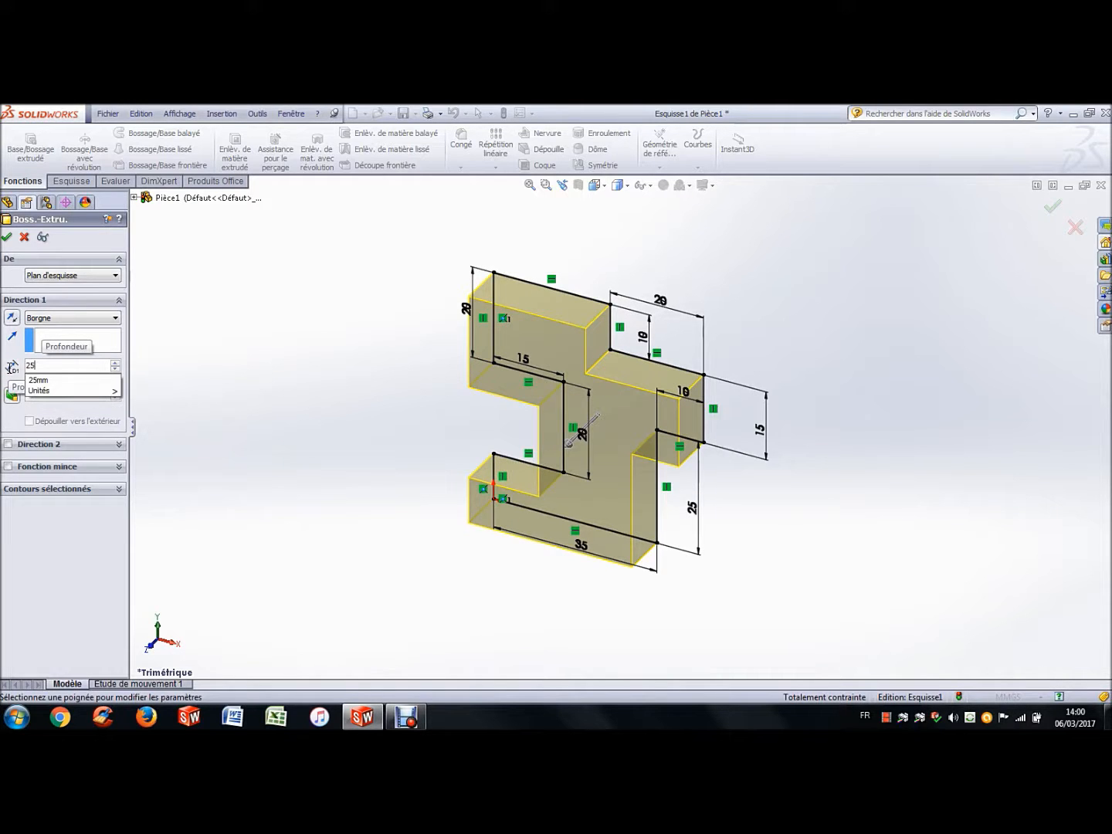
key("Return")
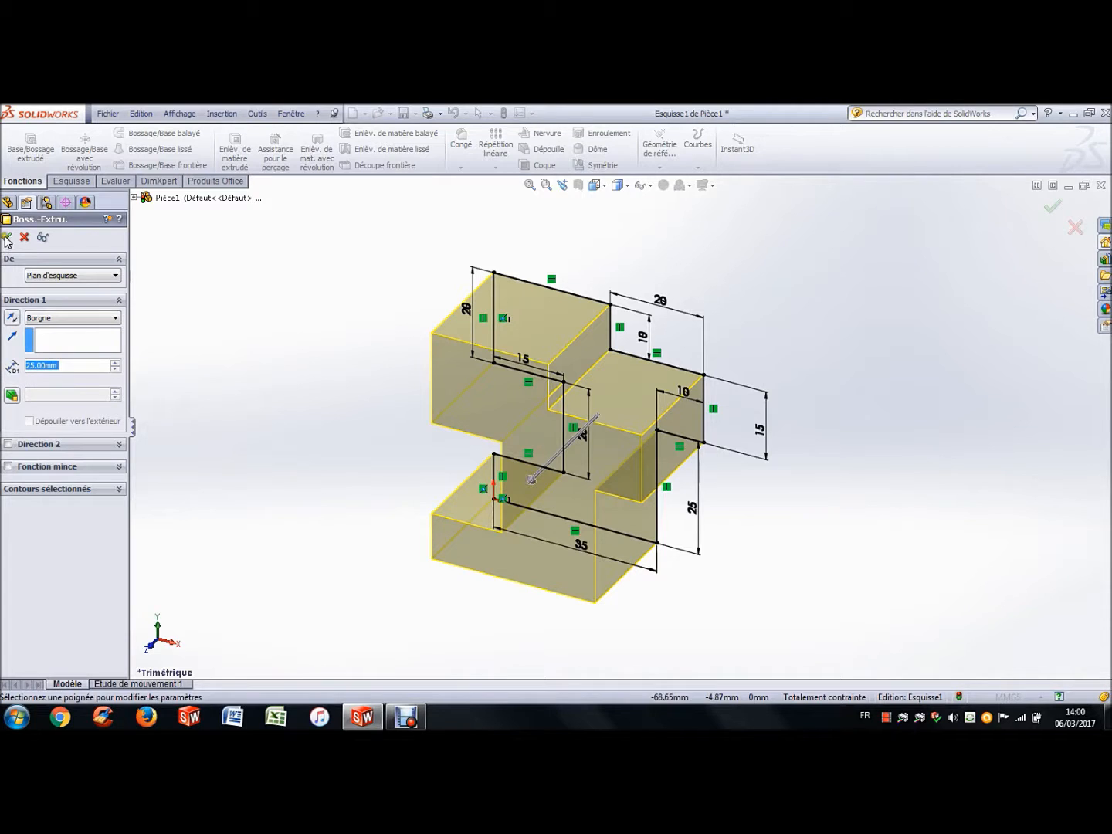
right_click(312, 271)
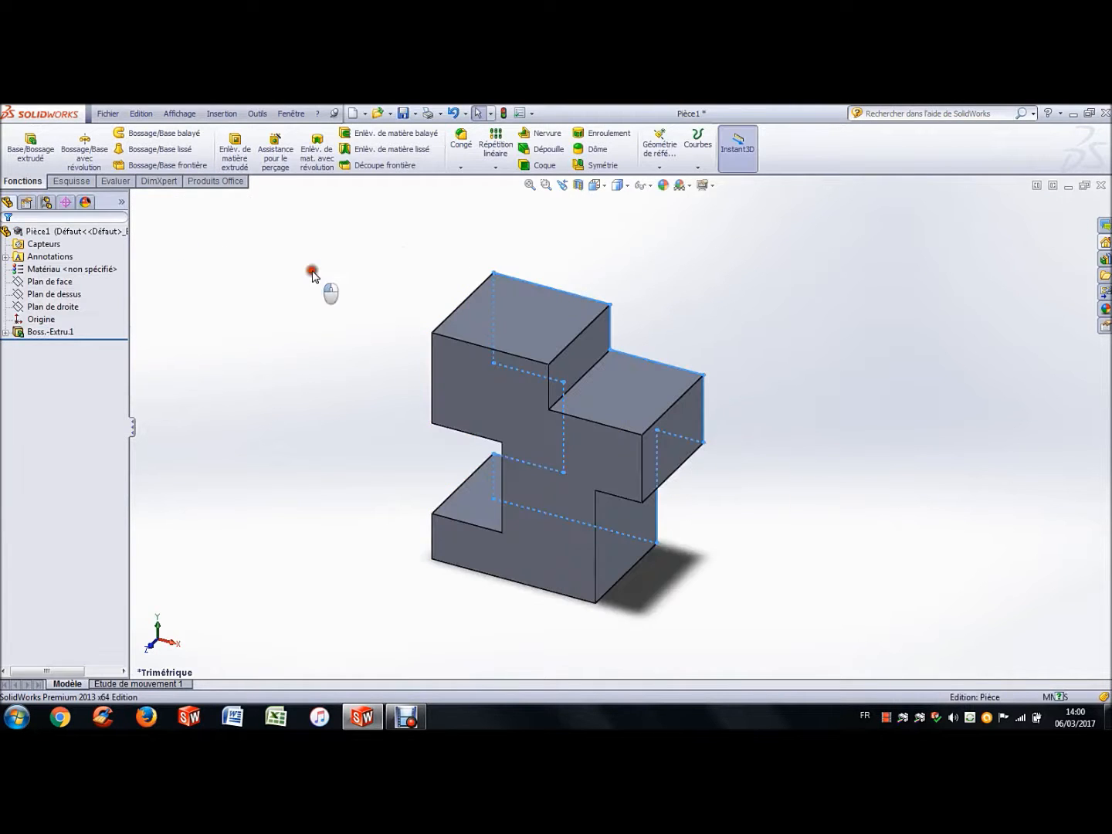
Step: Apply a green colour (RGB 0, 255, 0) from the standard palette to the whole part
left_click(530, 186)
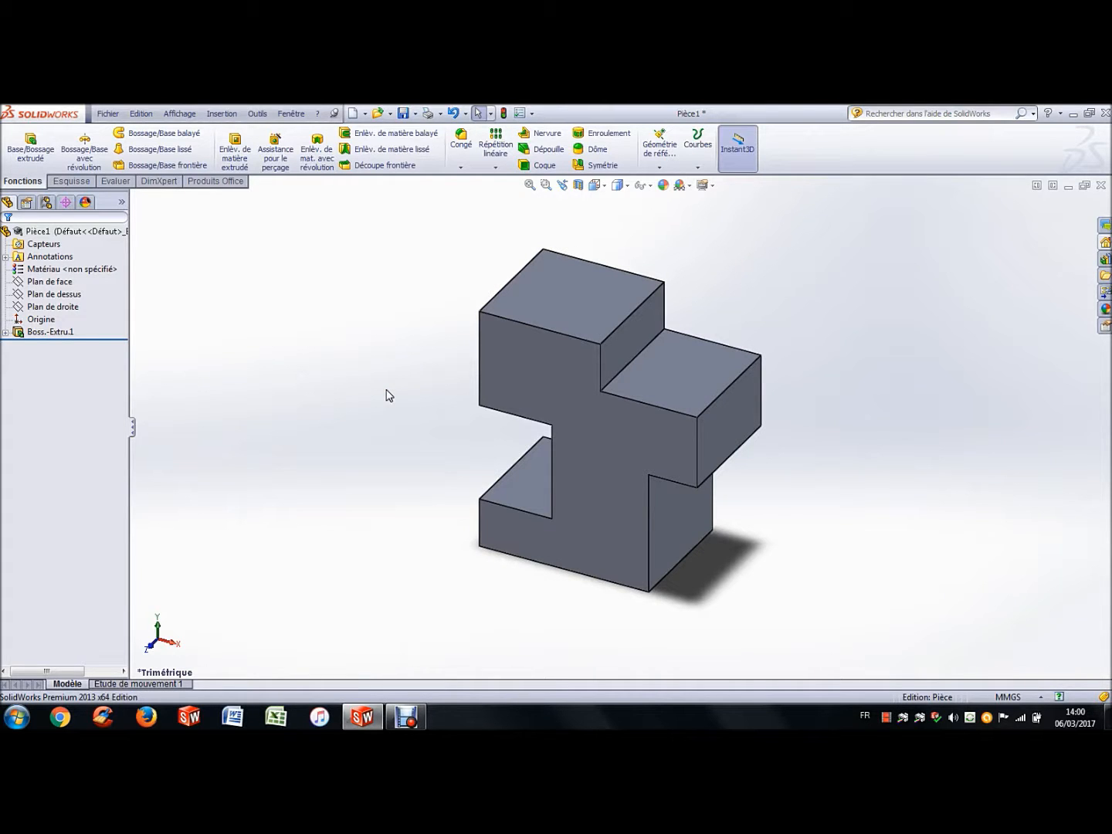
left_click(115, 231)
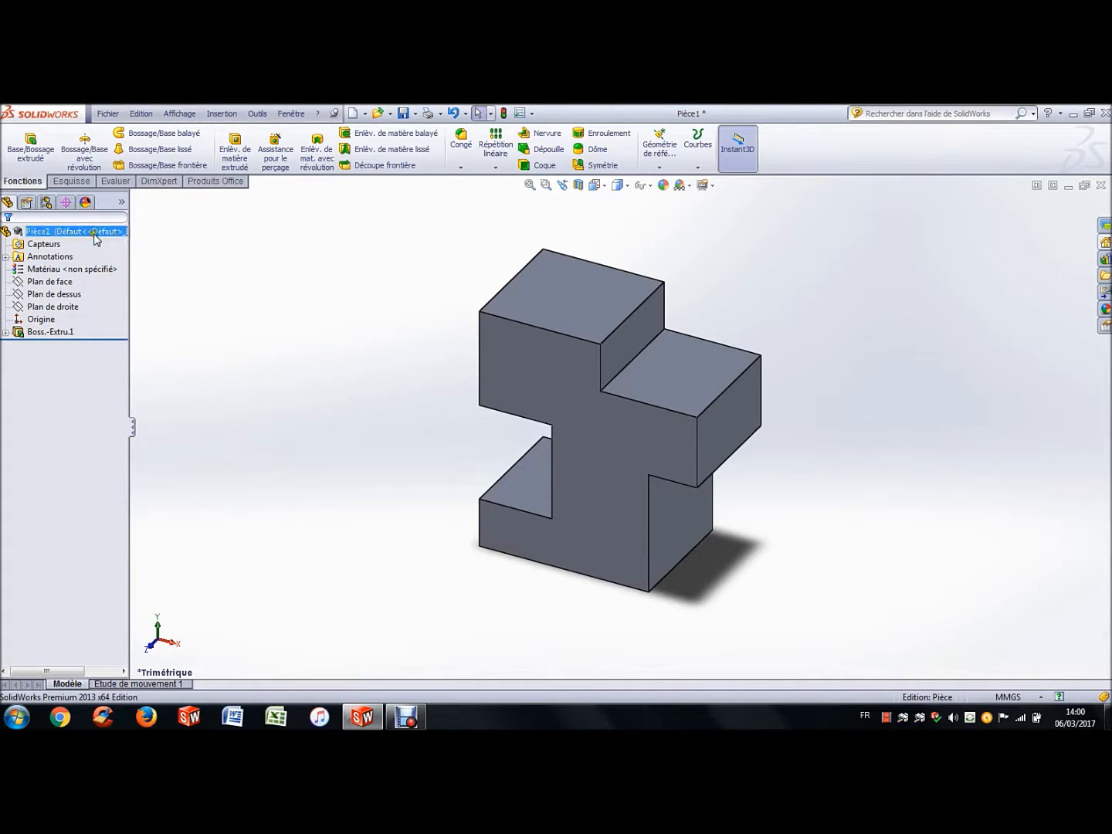
right_click(57, 235)
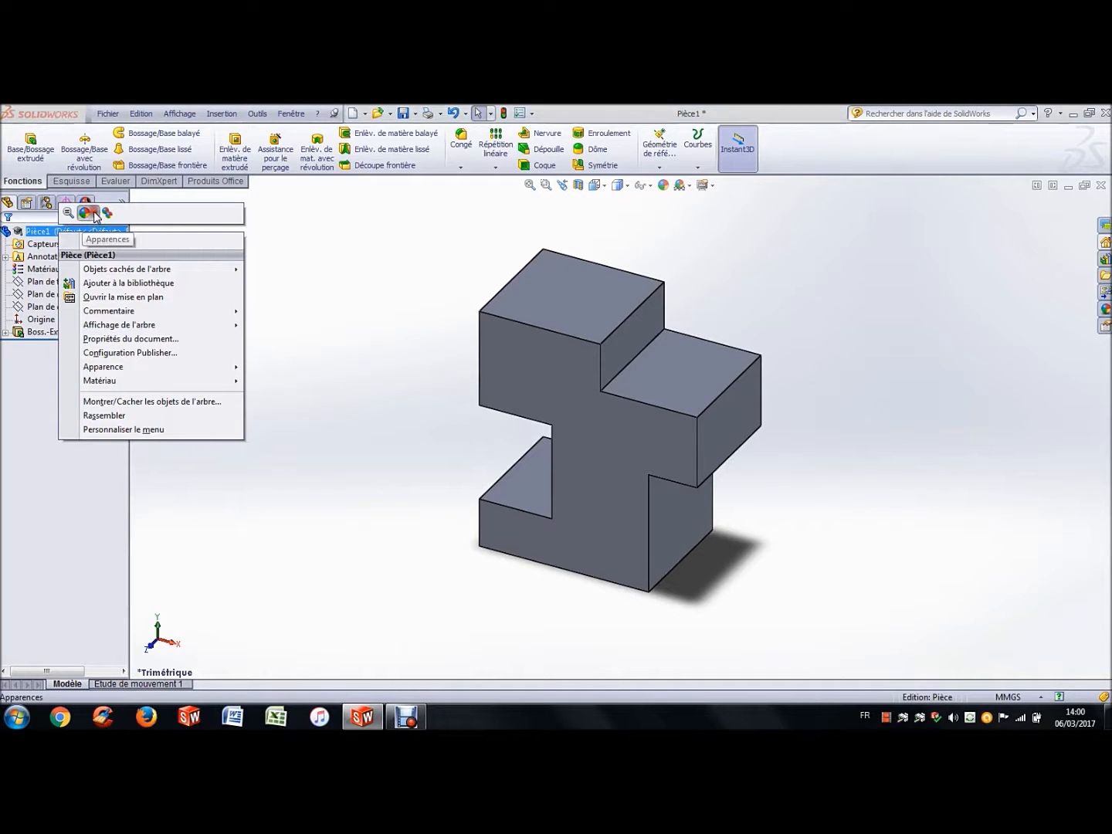
left_click(89, 212)
left_click(159, 243)
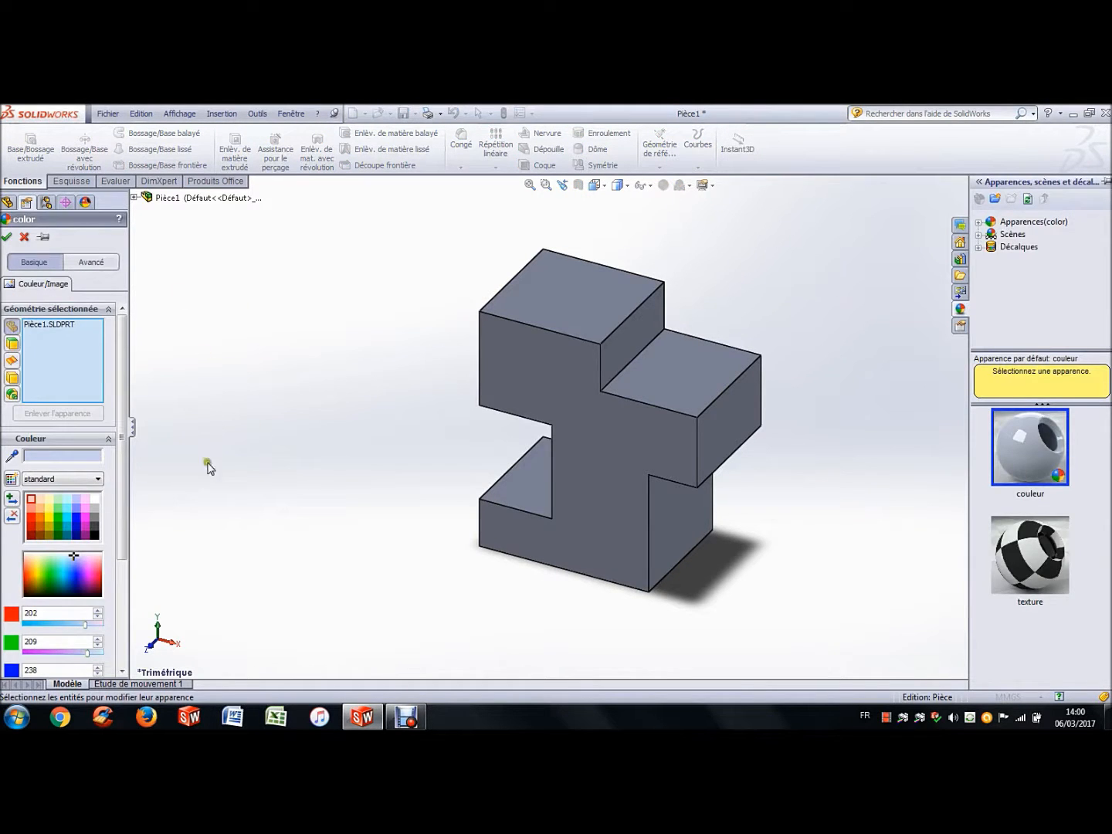
left_click(58, 518)
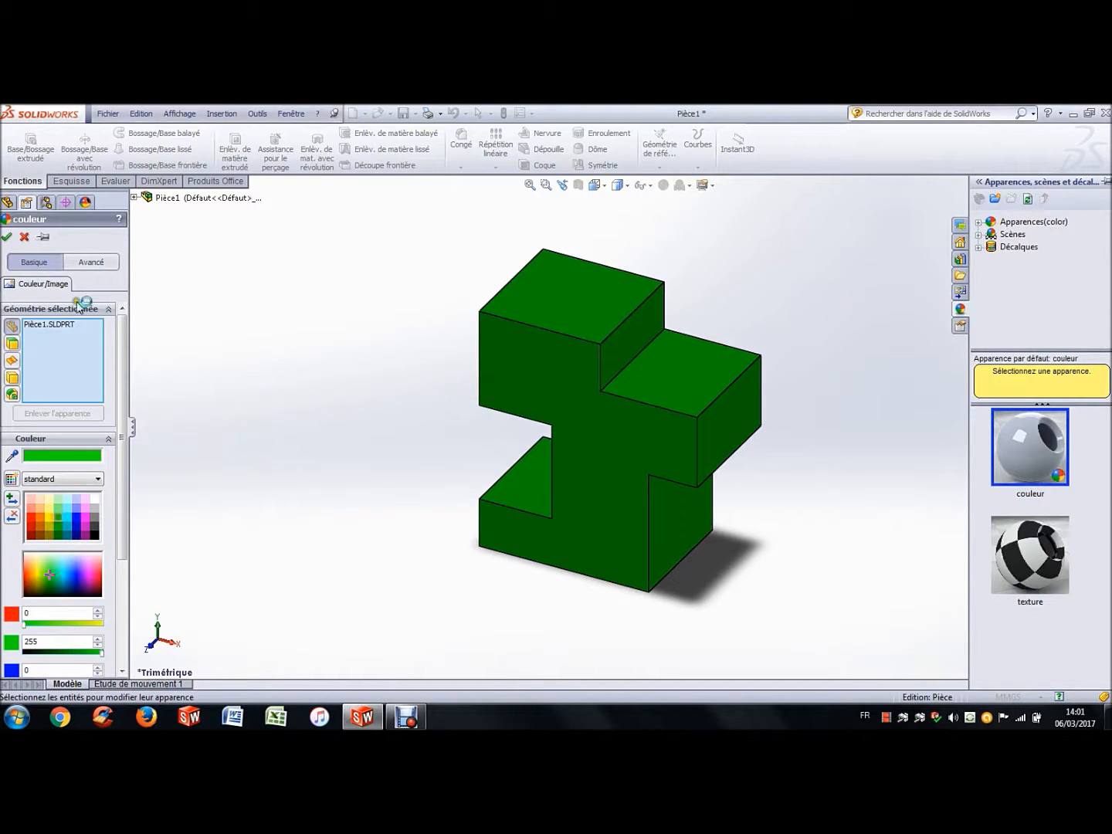
left_click(7, 236)
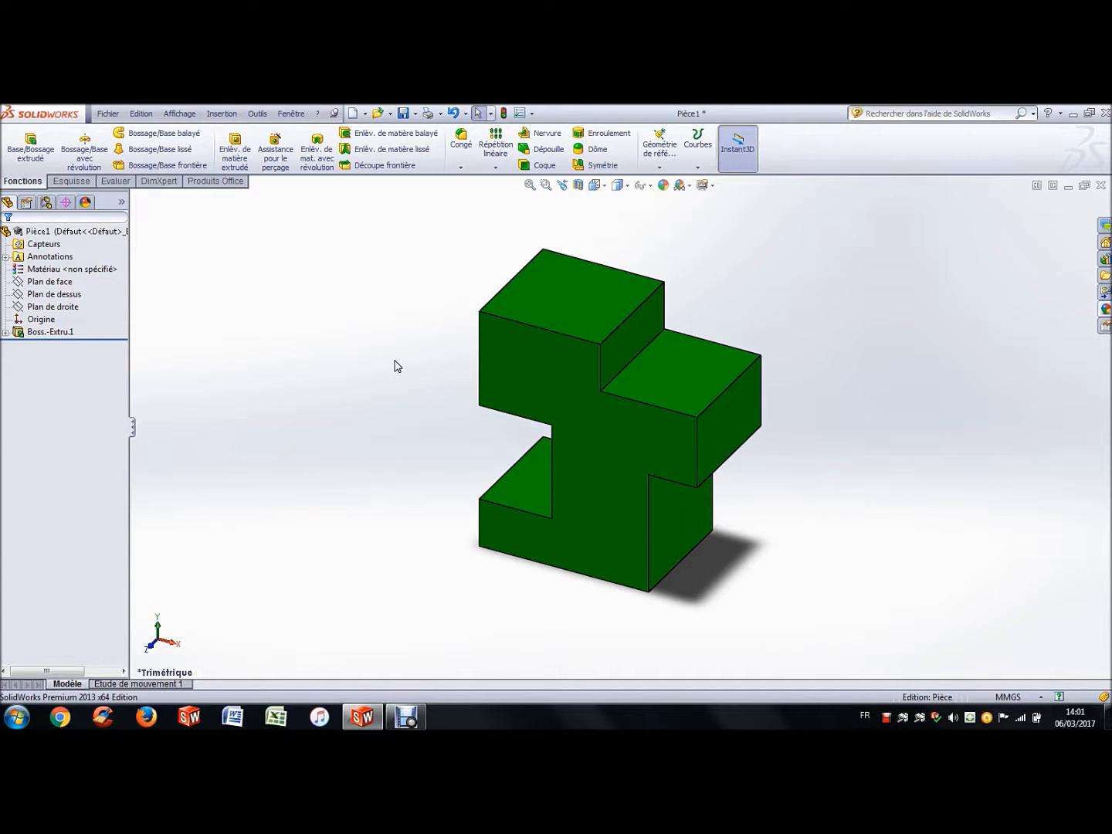
Step: Save the part to the desktop (Bureau) under a file name made of TP2, an underscore and the author's surname
left_click(114, 115)
mouse_move(115, 117)
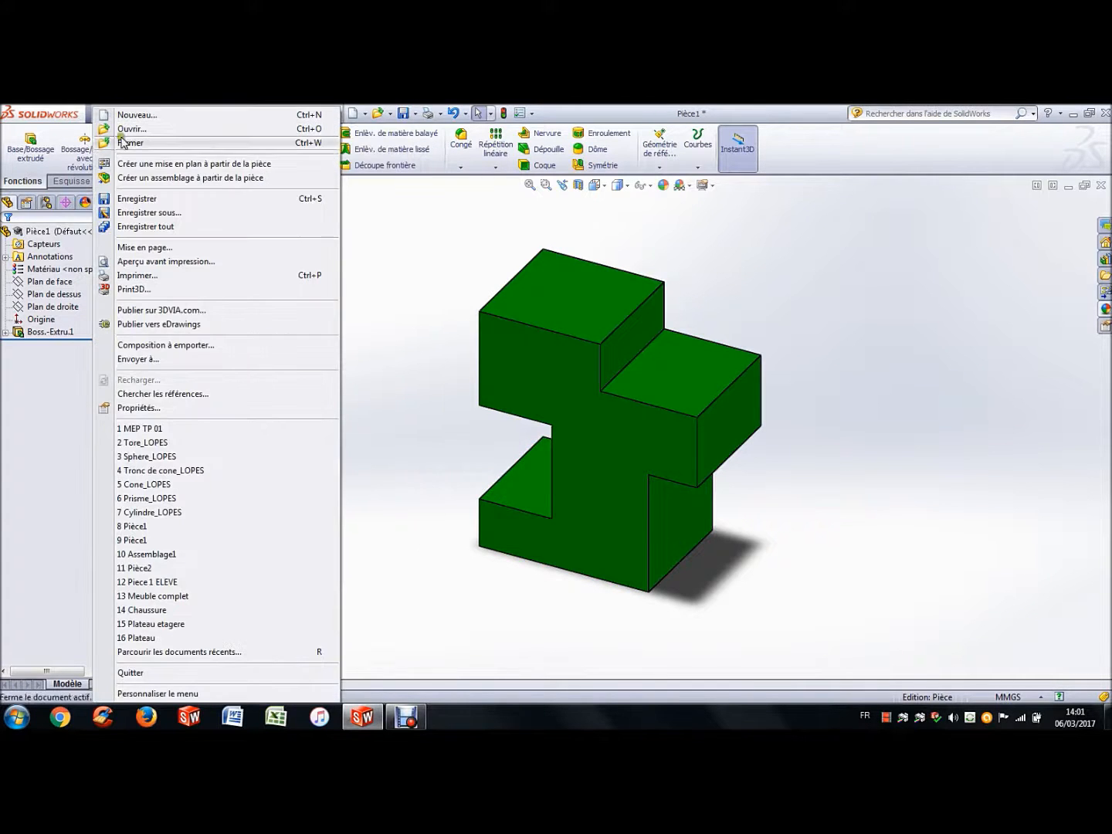
left_click(151, 213)
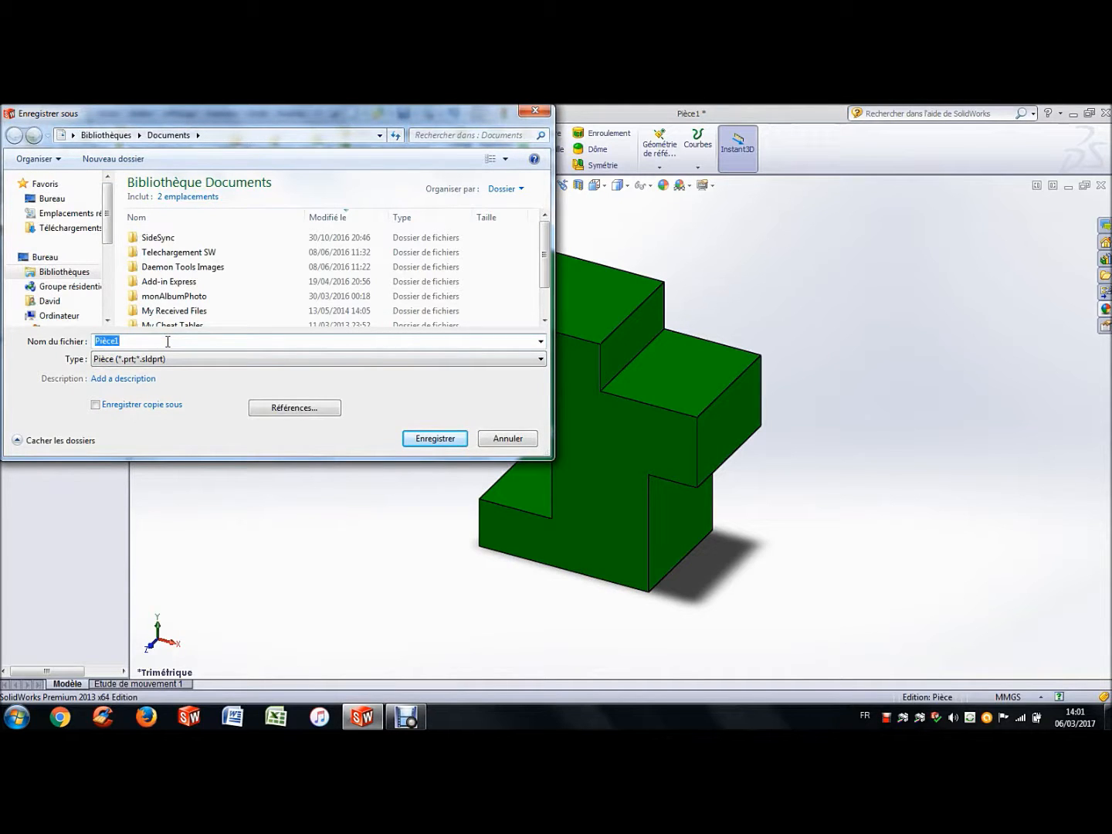
type("TP")
type("LOPES")
left_click(62, 198)
left_click(426, 434)
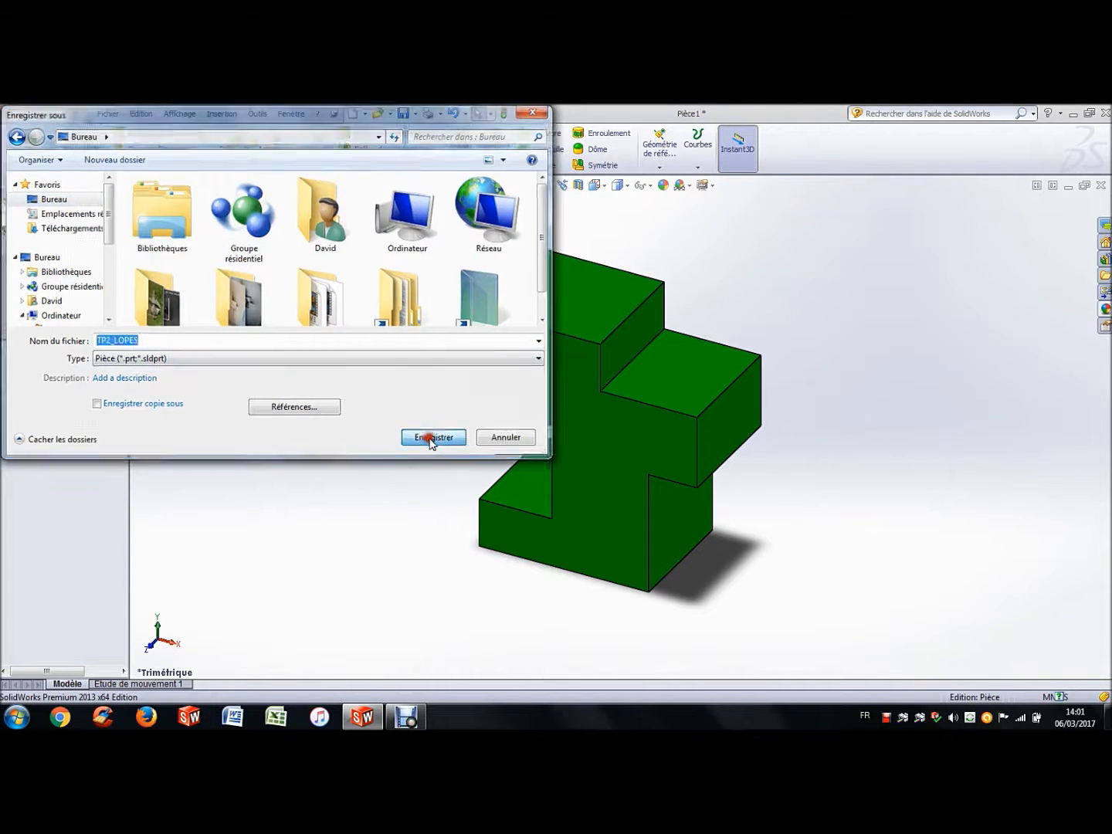